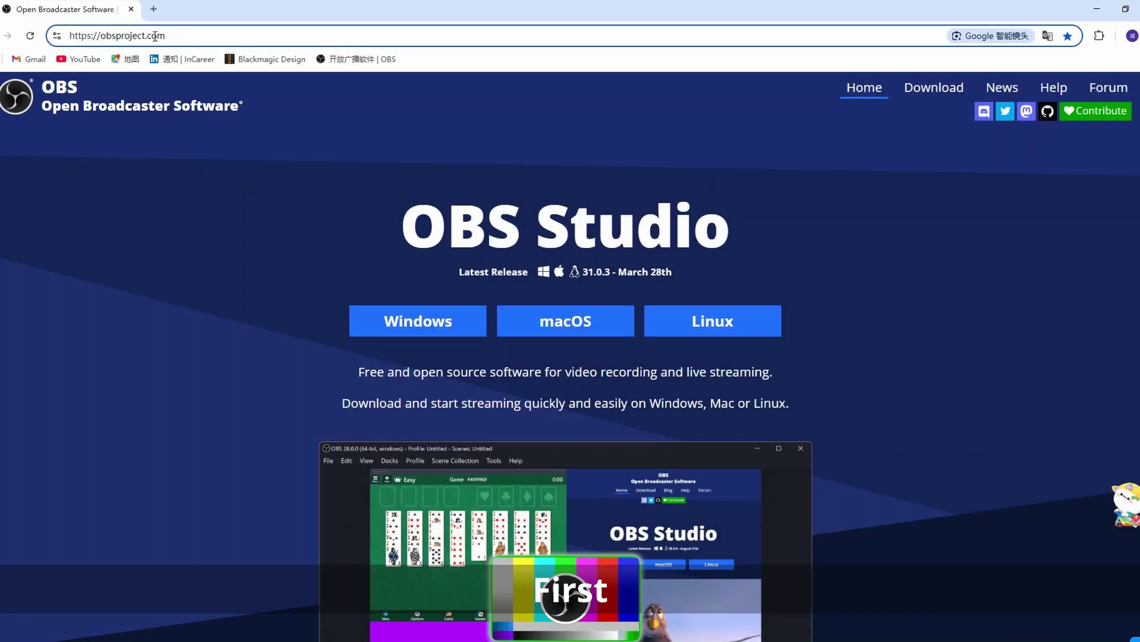
Download the OBS Studio Windows installer and advance past its Welcome page.
{"action": "left_click", "coordinate": [423, 326]}
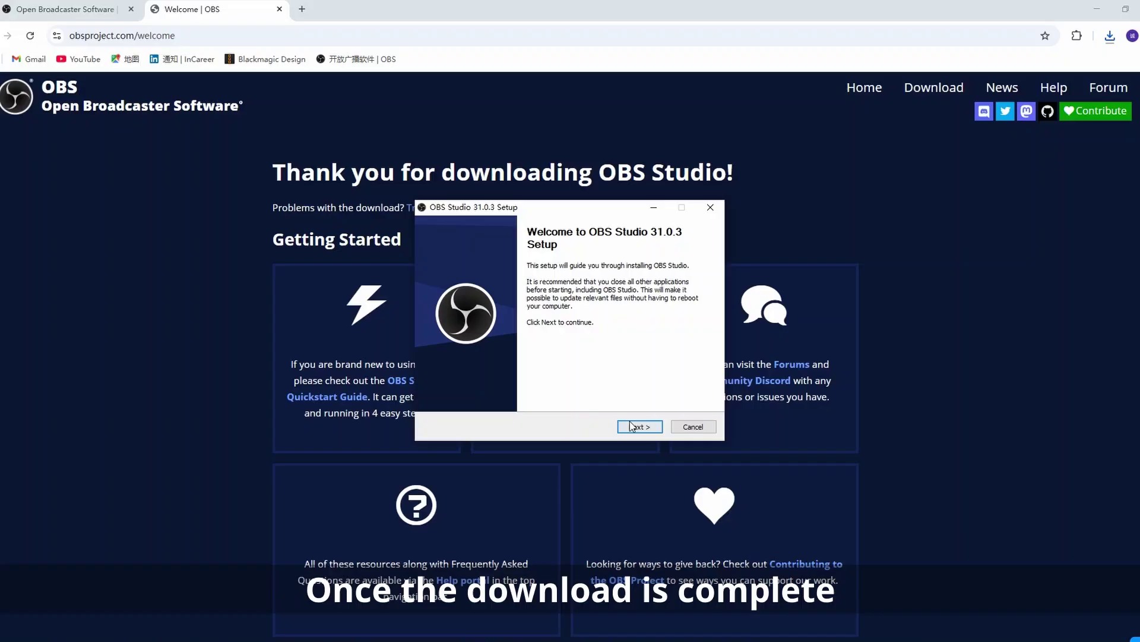
{"action": "left_click", "coordinate": [636, 429]}
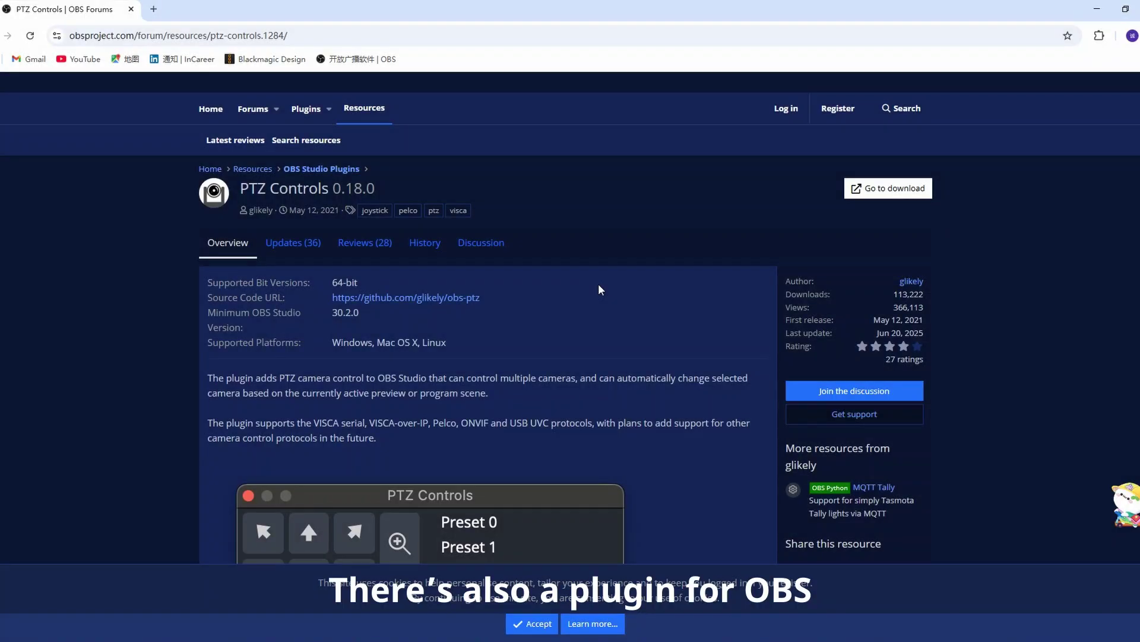
Open the PTZ Controls 0.18.0 release download page from the forum resource.
{"action": "scroll", "coordinate": [598, 283], "scroll_direction": "down", "scroll_amount": 2}
{"action": "scroll", "coordinate": [597, 283], "scroll_direction": "down", "scroll_amount": 2}
{"action": "scroll", "coordinate": [443, 312], "scroll_direction": "down", "scroll_amount": 2}
{"action": "scroll", "coordinate": [419, 313], "scroll_direction": "down", "scroll_amount": 2}
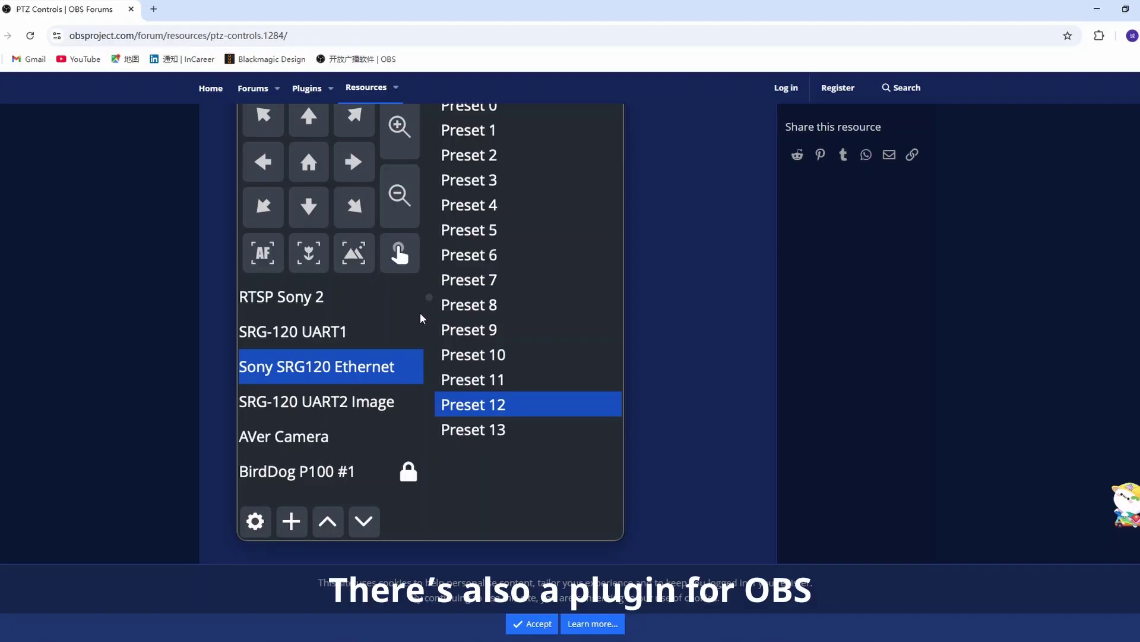
{"action": "scroll", "coordinate": [550, 304], "scroll_direction": "up", "scroll_amount": 5}
{"action": "scroll", "coordinate": [504, 323], "scroll_direction": "up", "scroll_amount": 3}
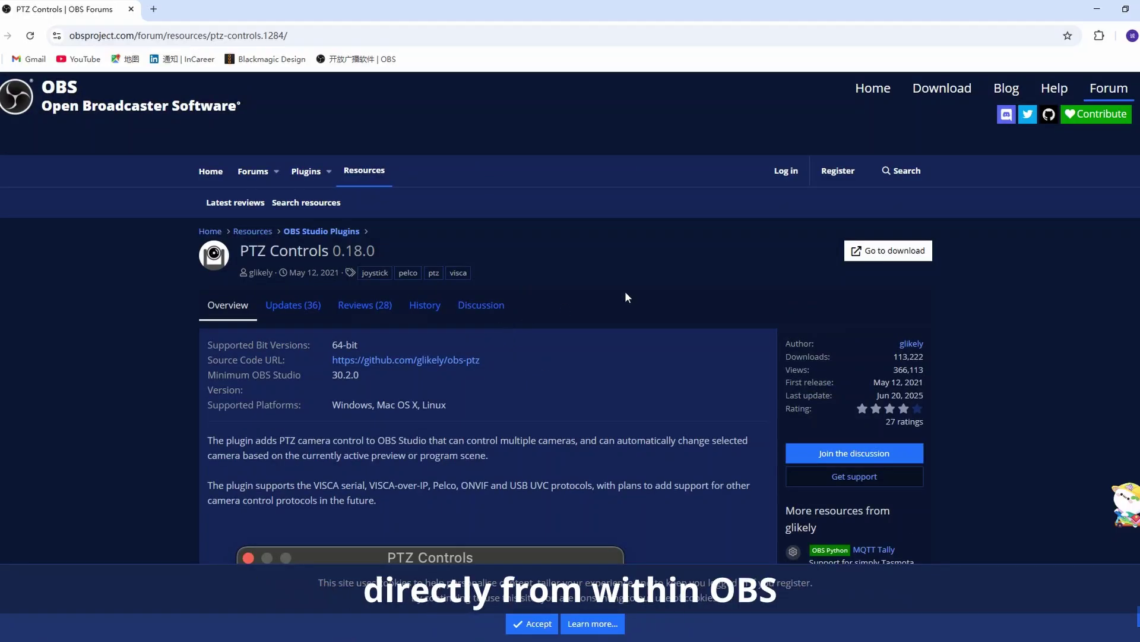
{"action": "left_click", "coordinate": [898, 252]}
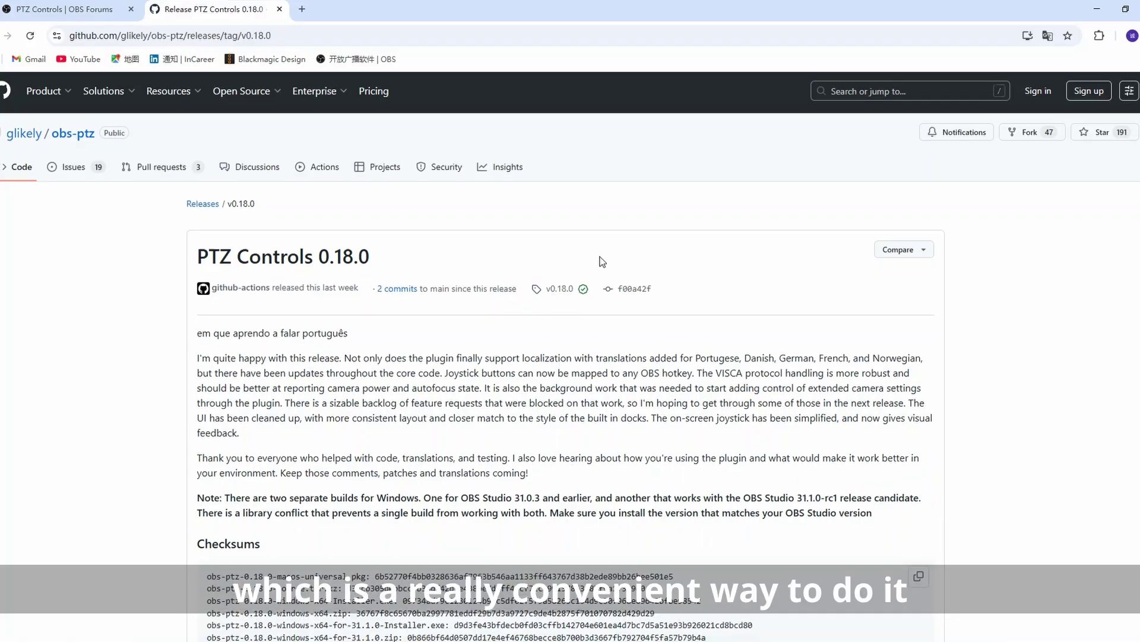
Get the Windows installer from Assets and run the plugin setup through to Install.
{"action": "scroll", "coordinate": [522, 327], "scroll_direction": "down", "scroll_amount": 4}
{"action": "scroll", "coordinate": [523, 327], "scroll_direction": "down", "scroll_amount": 5}
{"action": "scroll", "coordinate": [481, 354], "scroll_direction": "down", "scroll_amount": 2}
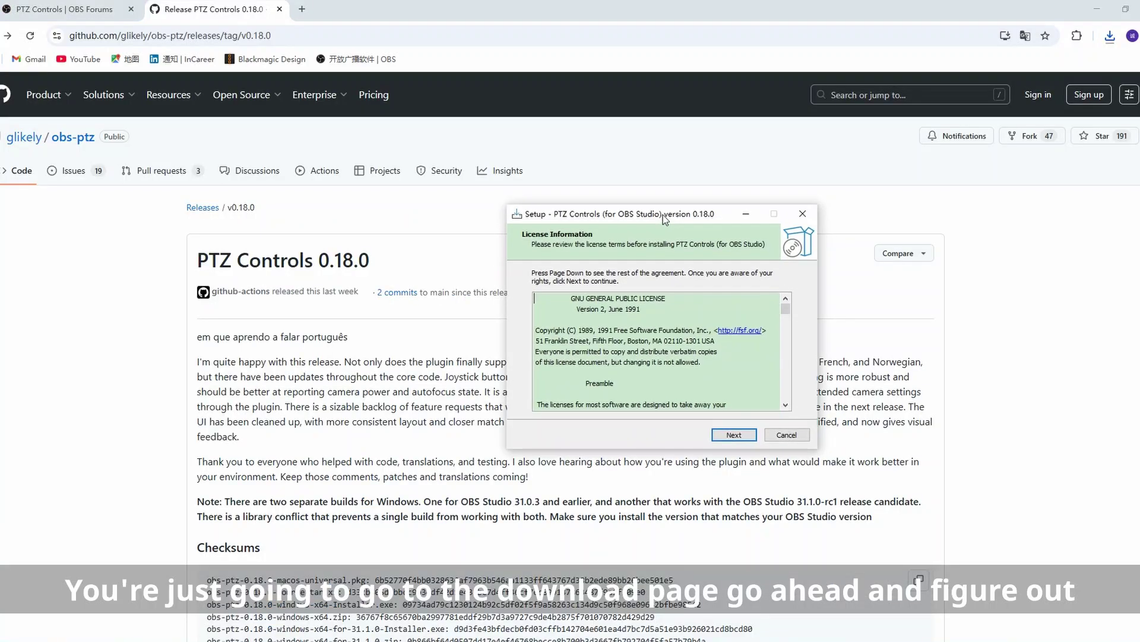
{"action": "left_click_drag", "start_coordinate": [663, 215], "coordinate": [615, 231]}
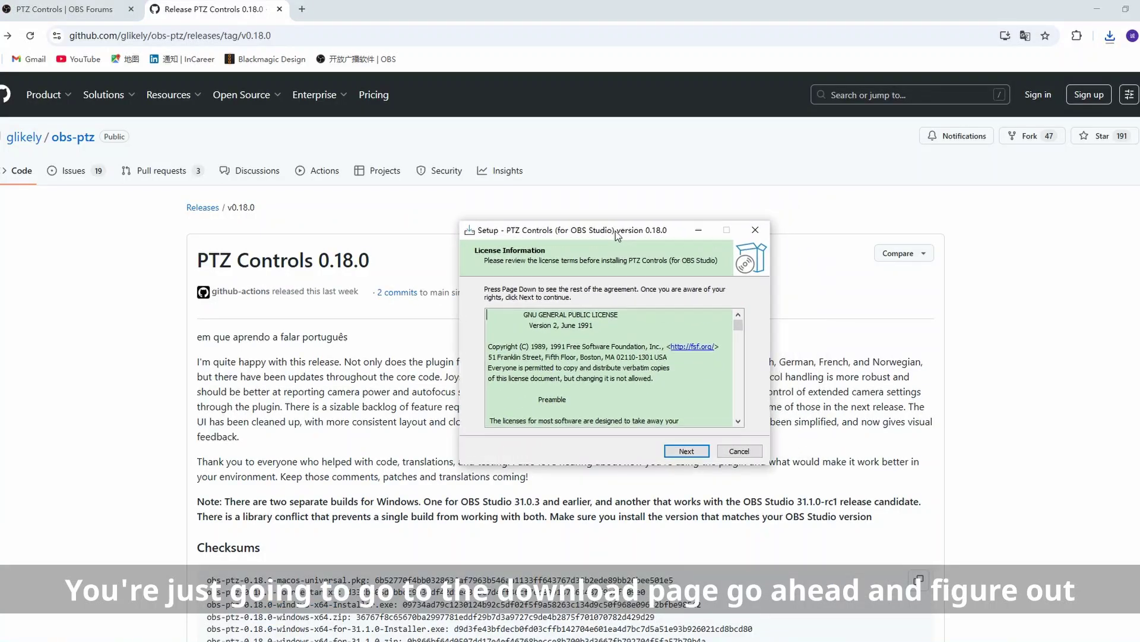
{"action": "left_click", "coordinate": [686, 452]}
{"action": "left_click", "coordinate": [686, 453]}
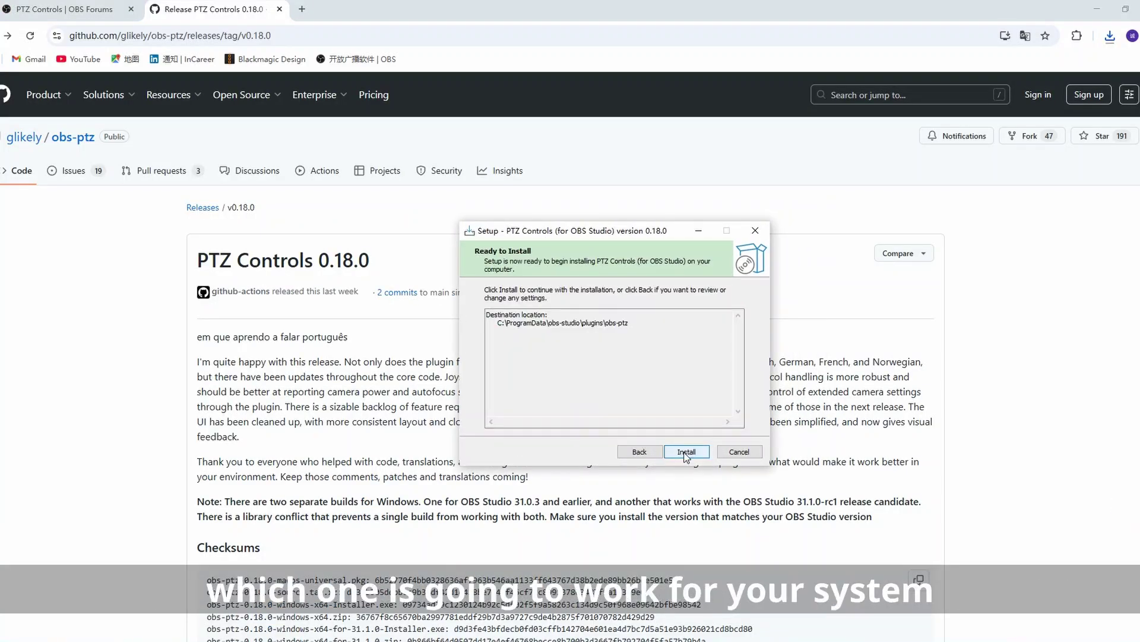
Finish the plugin install and show the PTZ Controls dock from the Docks menu.
{"action": "left_click", "coordinate": [686, 453]}
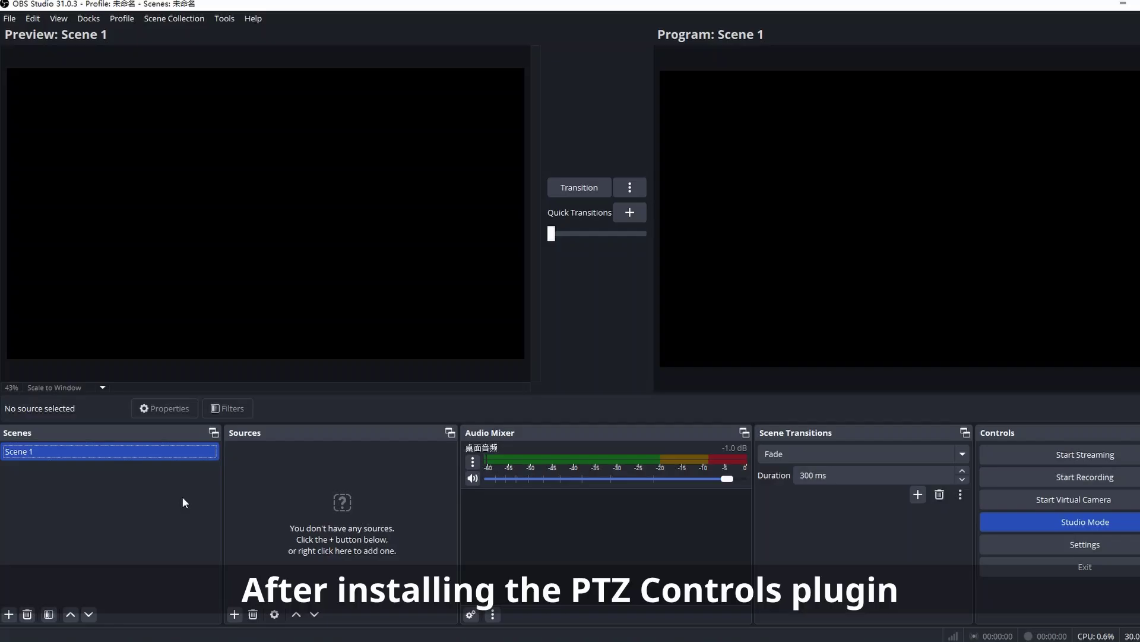
{"action": "left_click", "coordinate": [89, 19]}
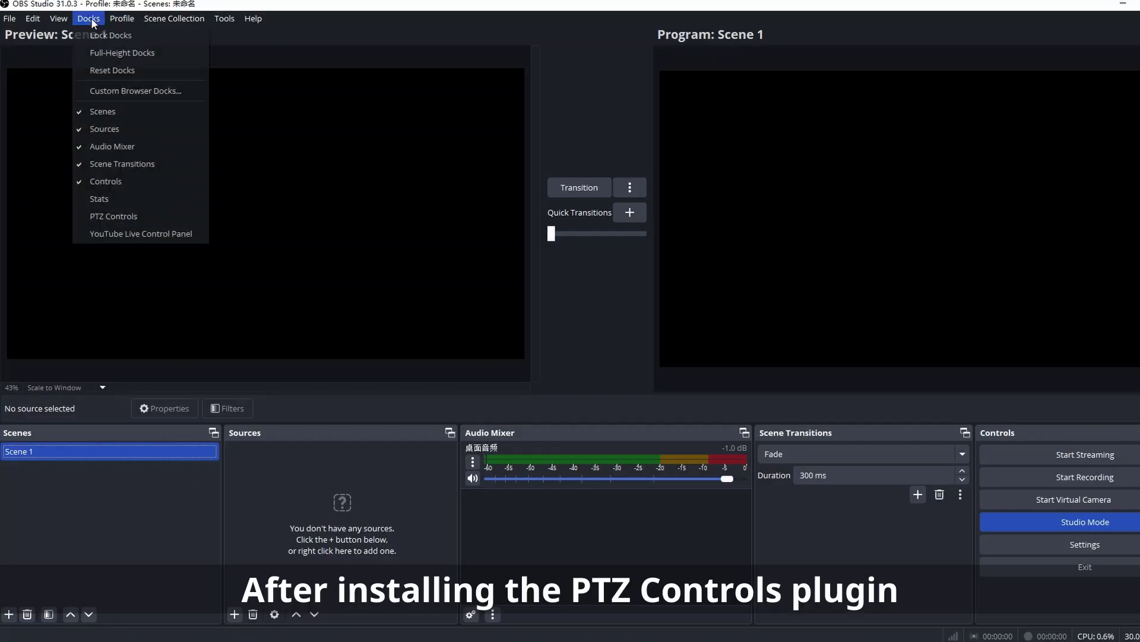
{"action": "left_click", "coordinate": [128, 217]}
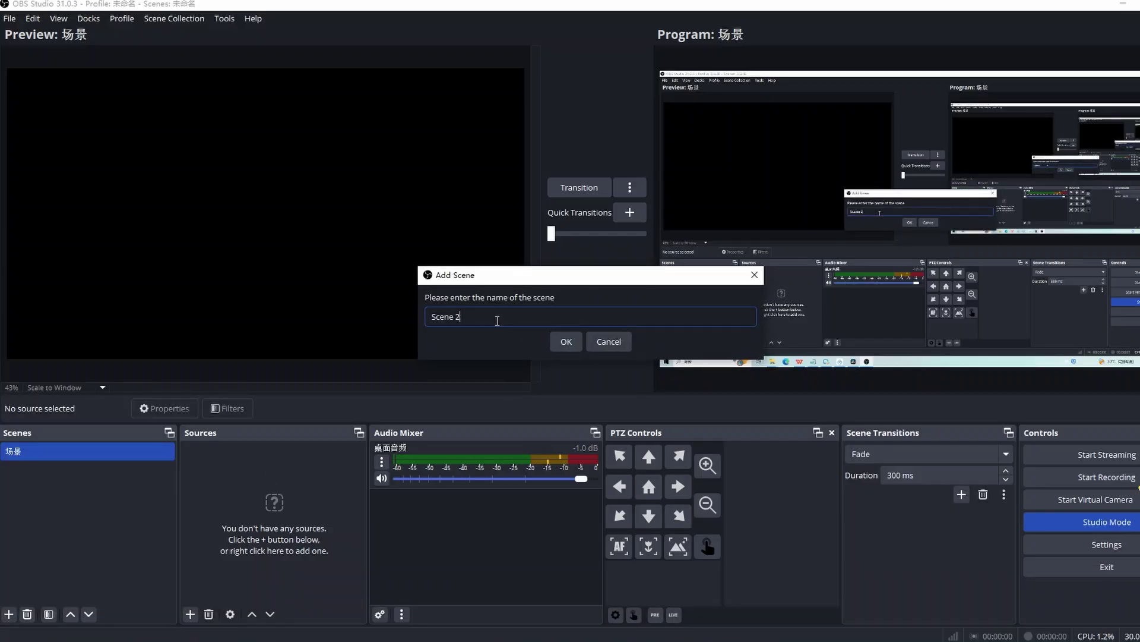
Confirm Scene 1 and add a Media Source with Local File unchecked.
{"action": "left_click", "coordinate": [561, 342]}
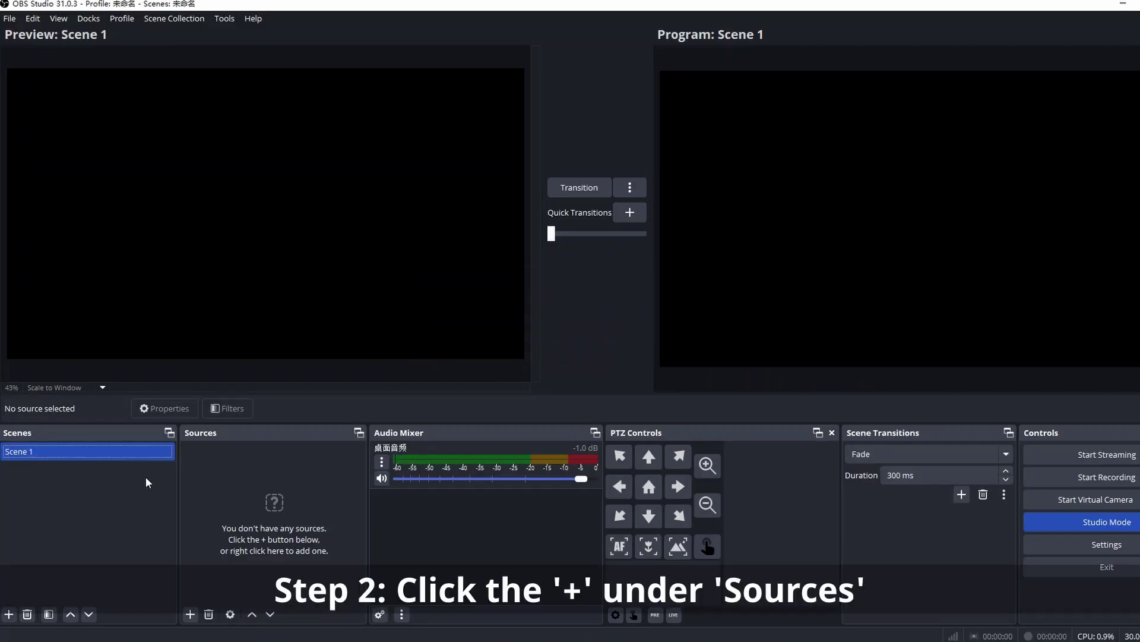
{"action": "left_click", "coordinate": [190, 614]}
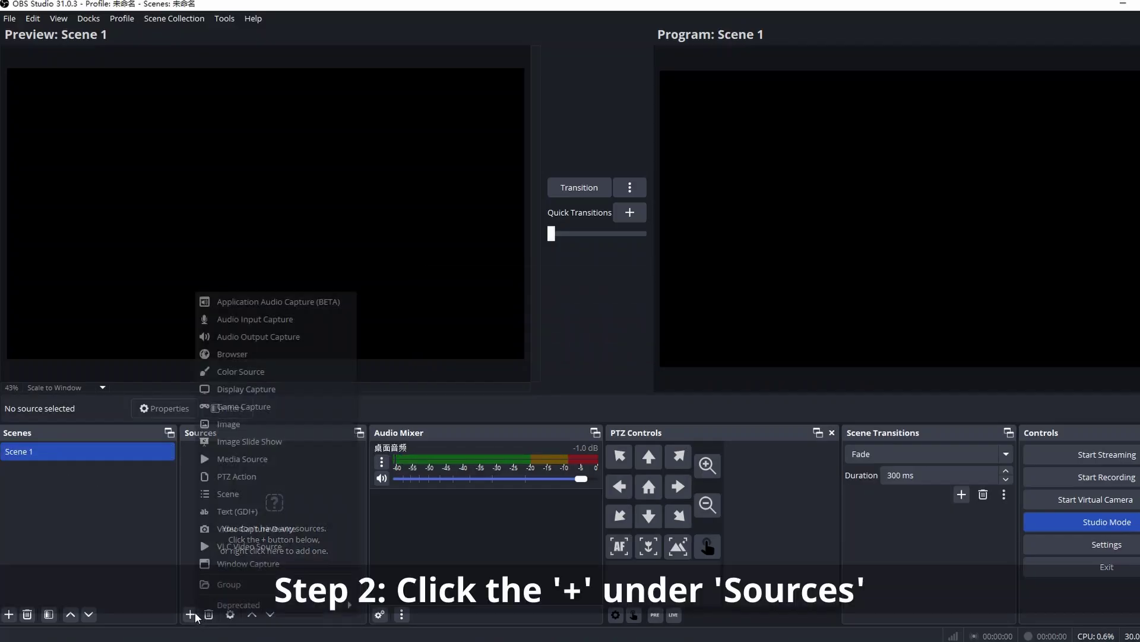
{"action": "left_click", "coordinate": [272, 465]}
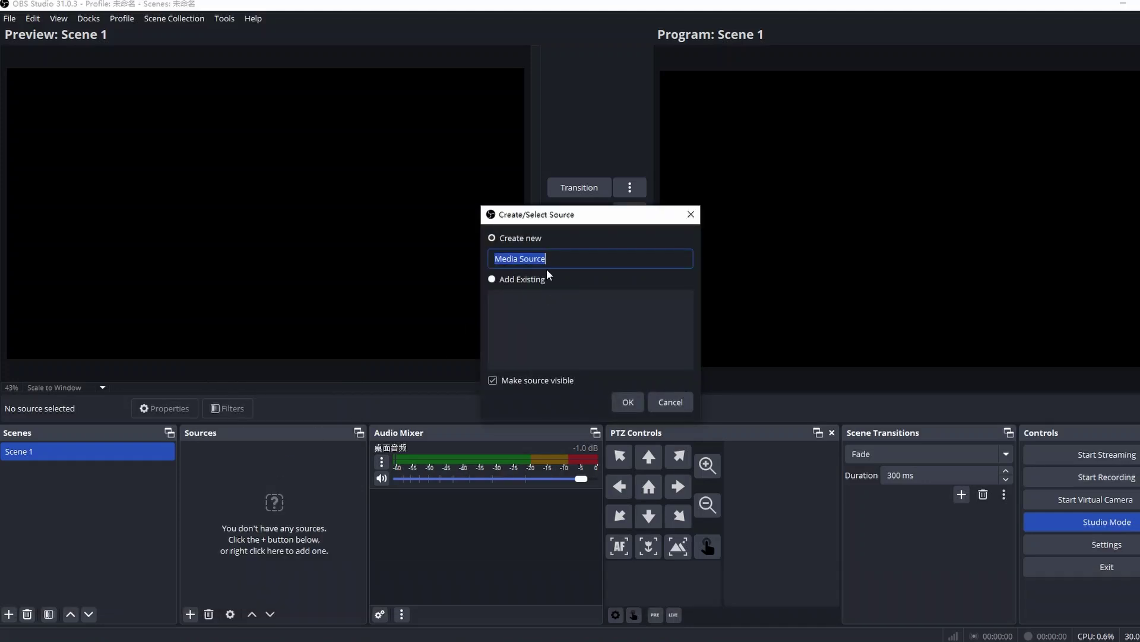
{"action": "left_click", "coordinate": [629, 401]}
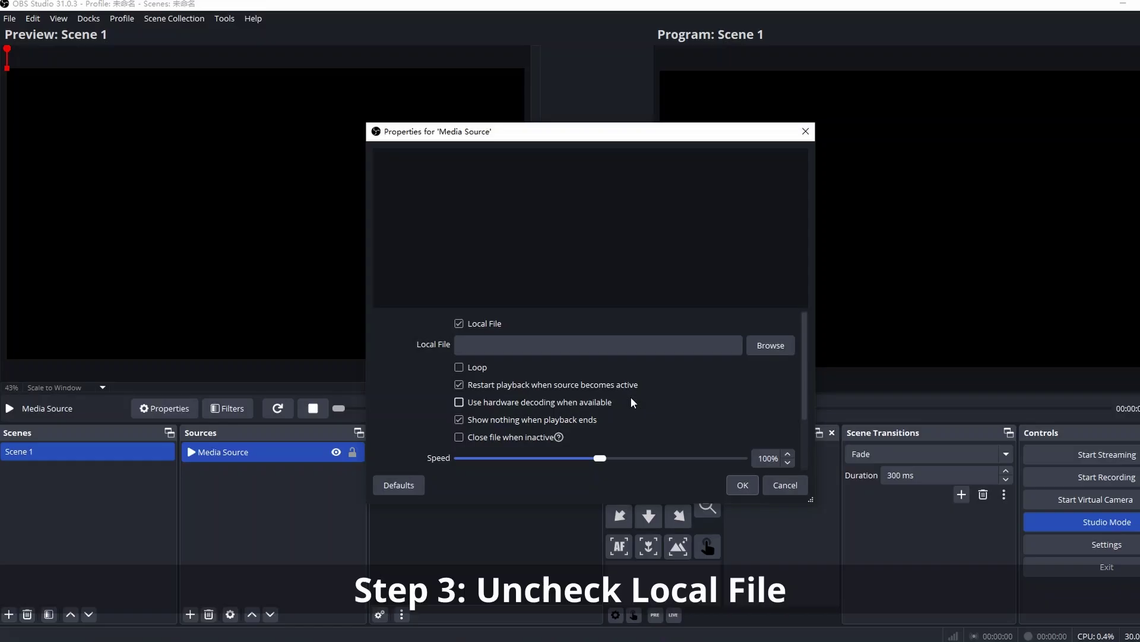
{"action": "left_click", "coordinate": [459, 323]}
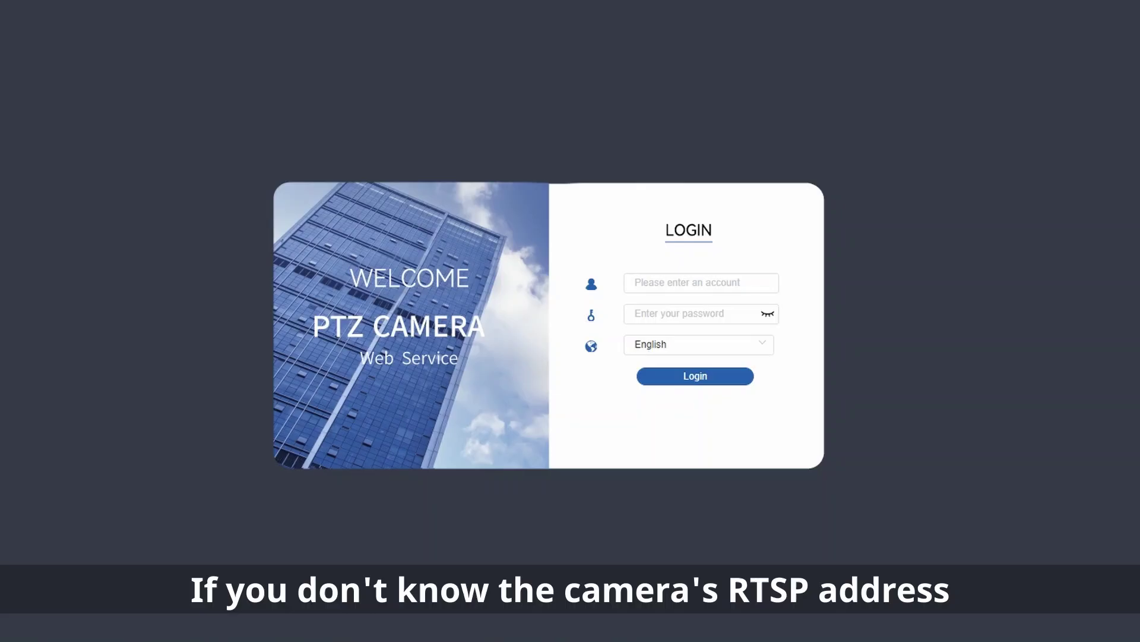
Log in to the PTZ camera web service with the account and password.
{"action": "left_click", "coordinate": [657, 281]}
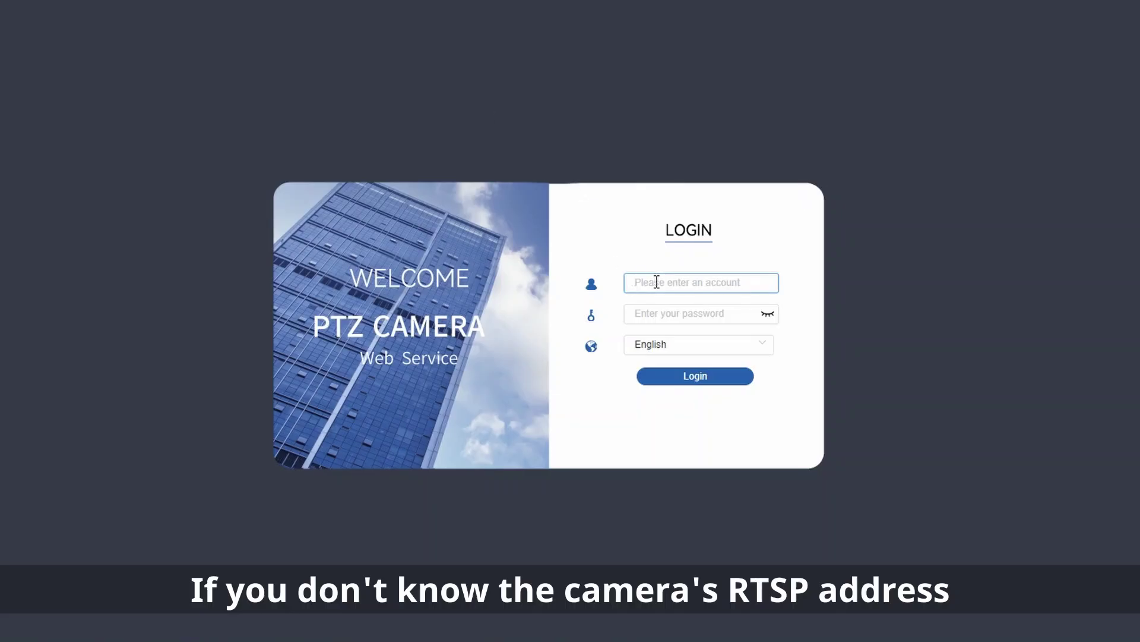
{"action": "type", "text": "admin"}
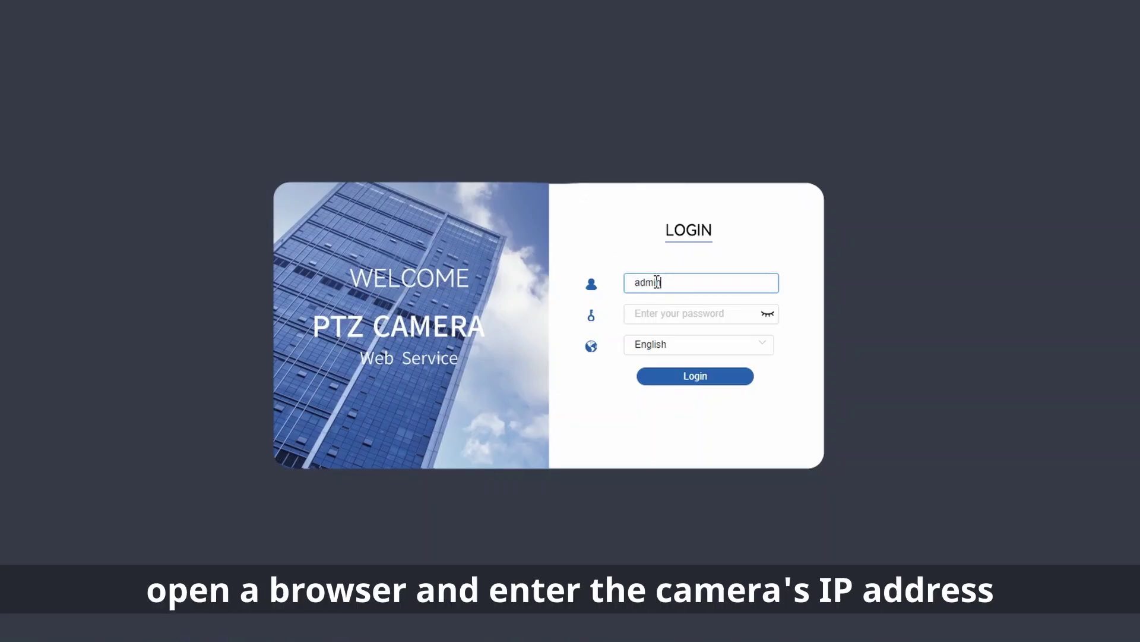
{"action": "key", "text": "Tab"}
{"action": "type", "text": "a"}
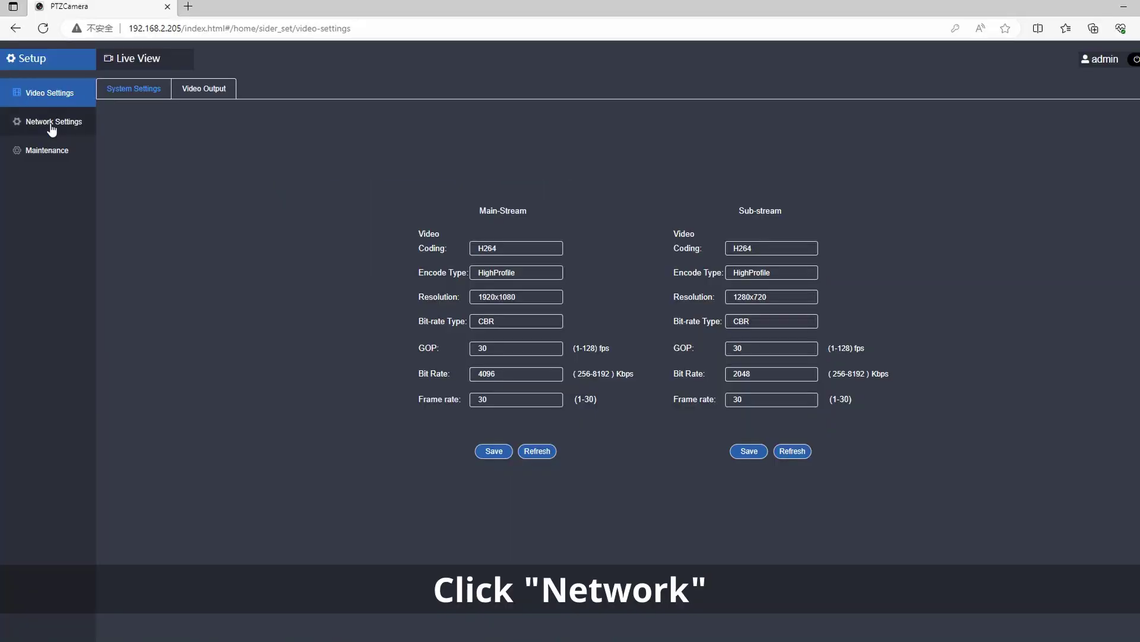
Copy the Main-Stream address from Network Settings > RTSP.
{"action": "left_click", "coordinate": [51, 125]}
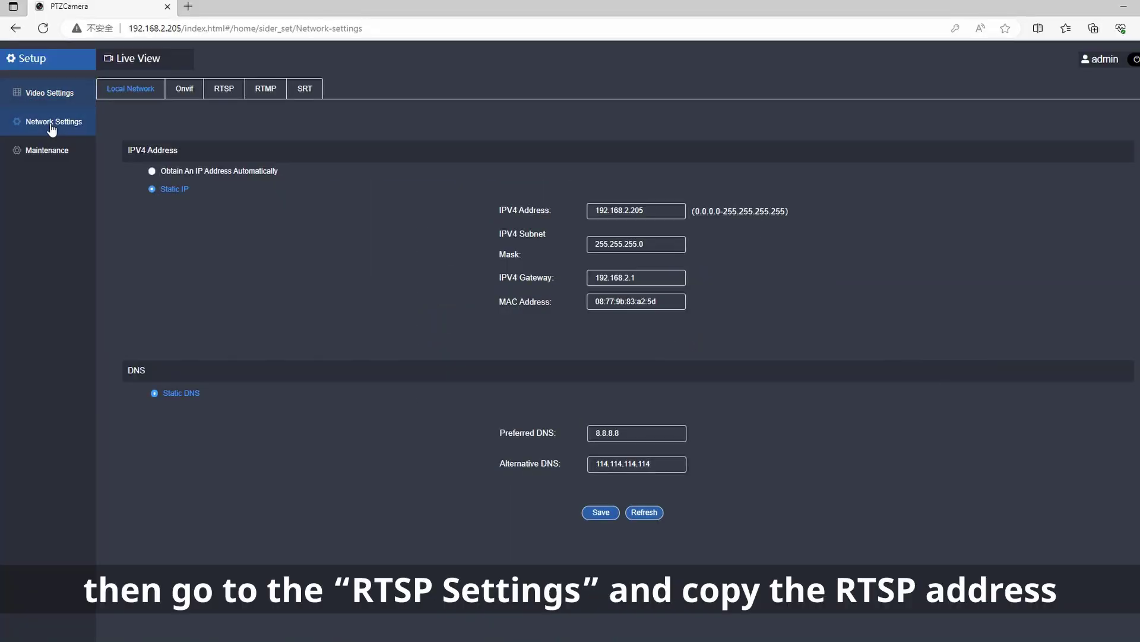
{"action": "left_click", "coordinate": [221, 89]}
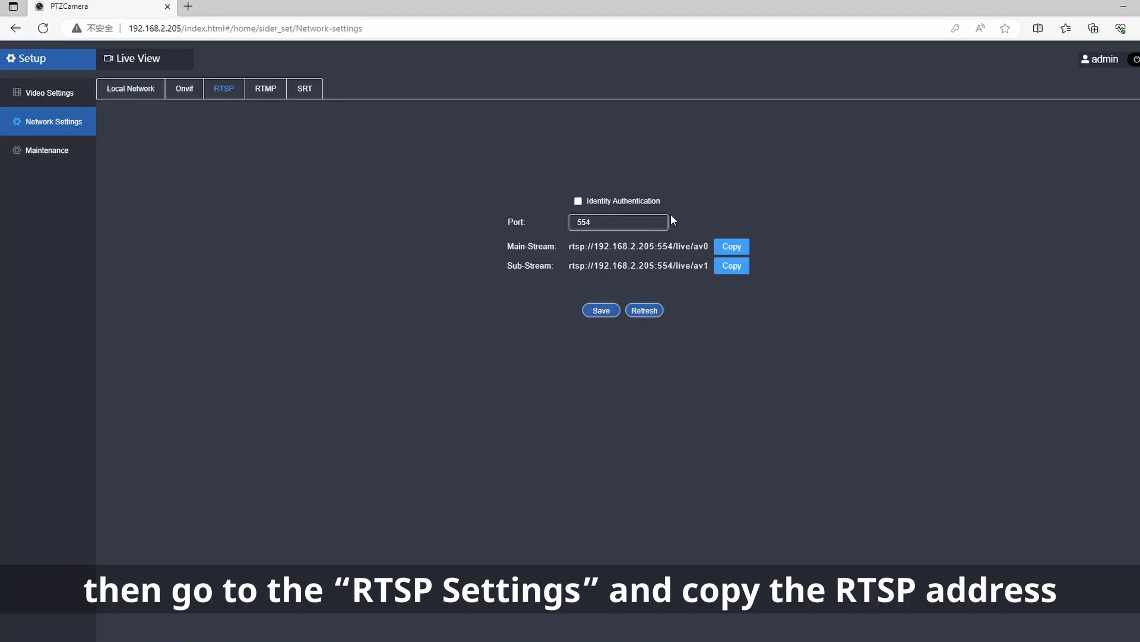
{"action": "left_click", "coordinate": [731, 250]}
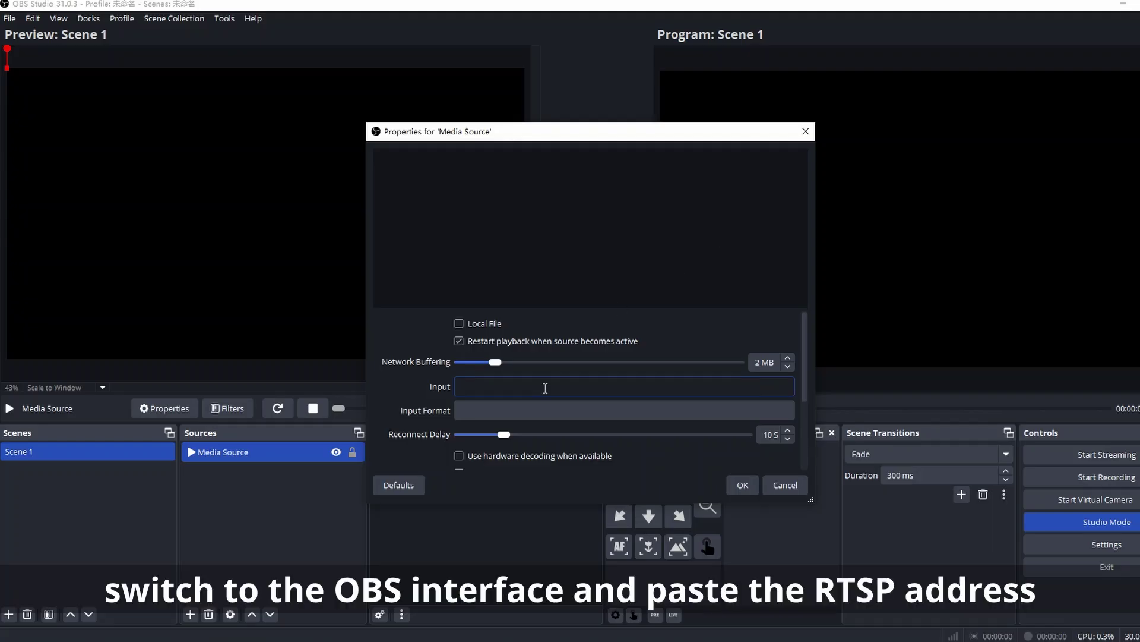
Paste rtsp://192.168.2.205:554/live/av0 as the Media Source input and confirm.
{"action": "key", "text": "ctrl+v"}
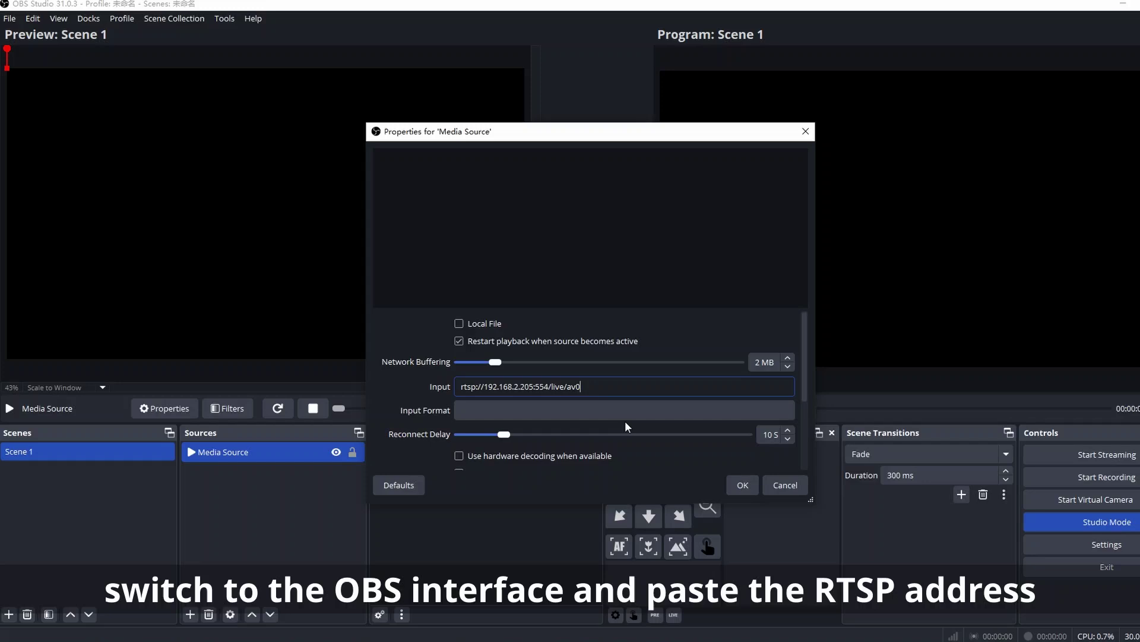
{"action": "scroll", "coordinate": [653, 446], "scroll_direction": "down", "scroll_amount": 2}
{"action": "scroll", "coordinate": [690, 453], "scroll_direction": "up", "scroll_amount": 2}
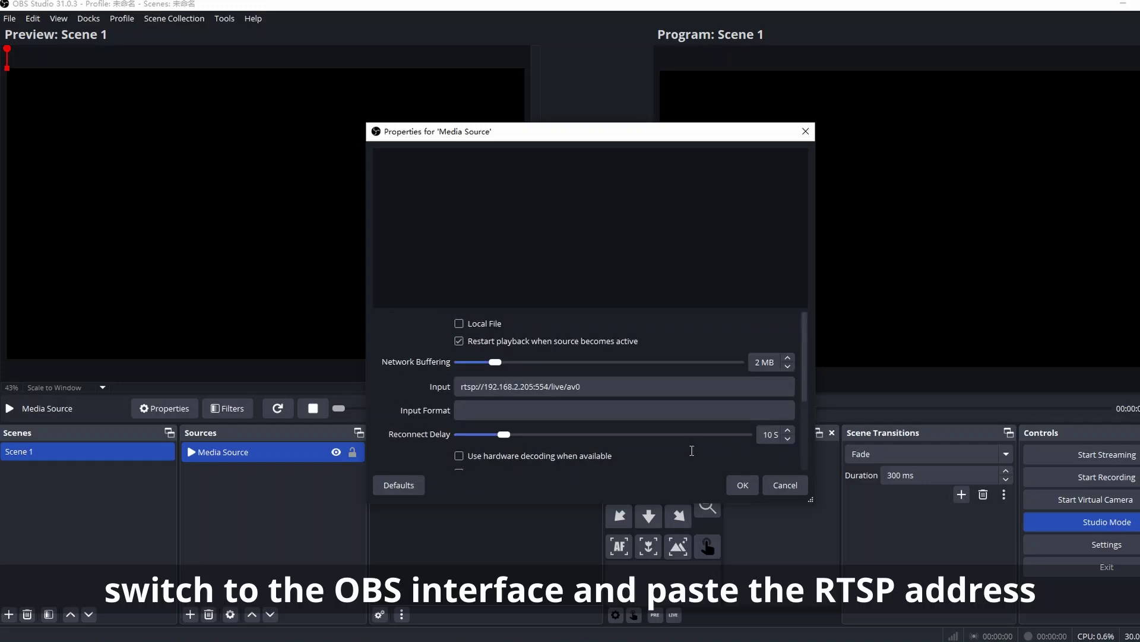
{"action": "left_click", "coordinate": [734, 483]}
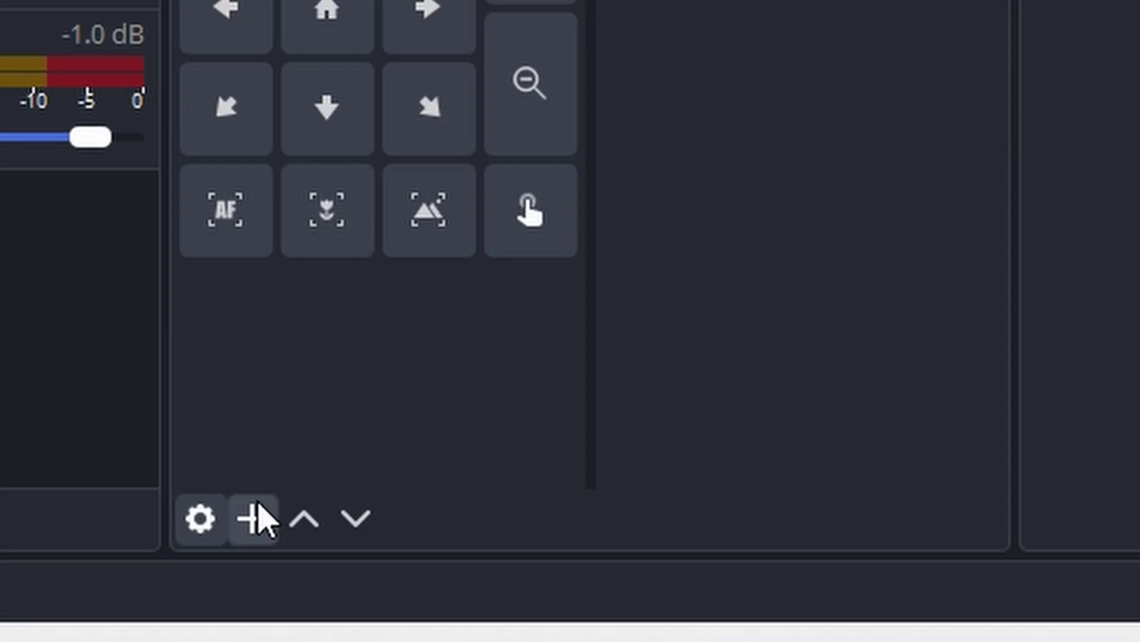
Add a VISCA (TCP) camera device under PTZ Settings > Cameras.
{"action": "left_click", "coordinate": [616, 615]}
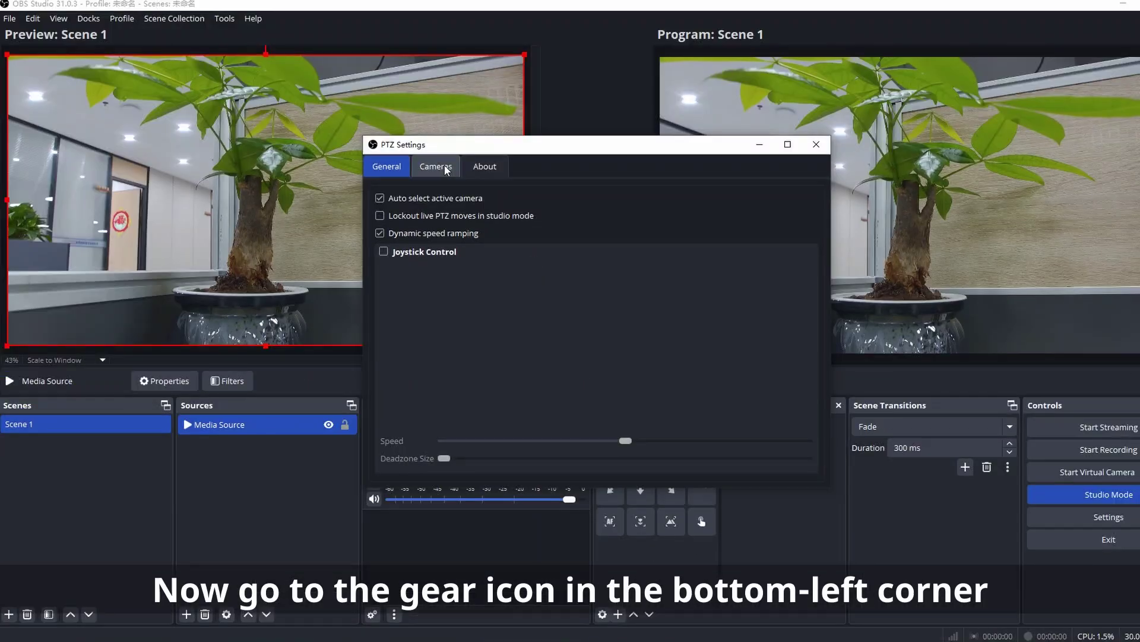
{"action": "left_click", "coordinate": [446, 169]}
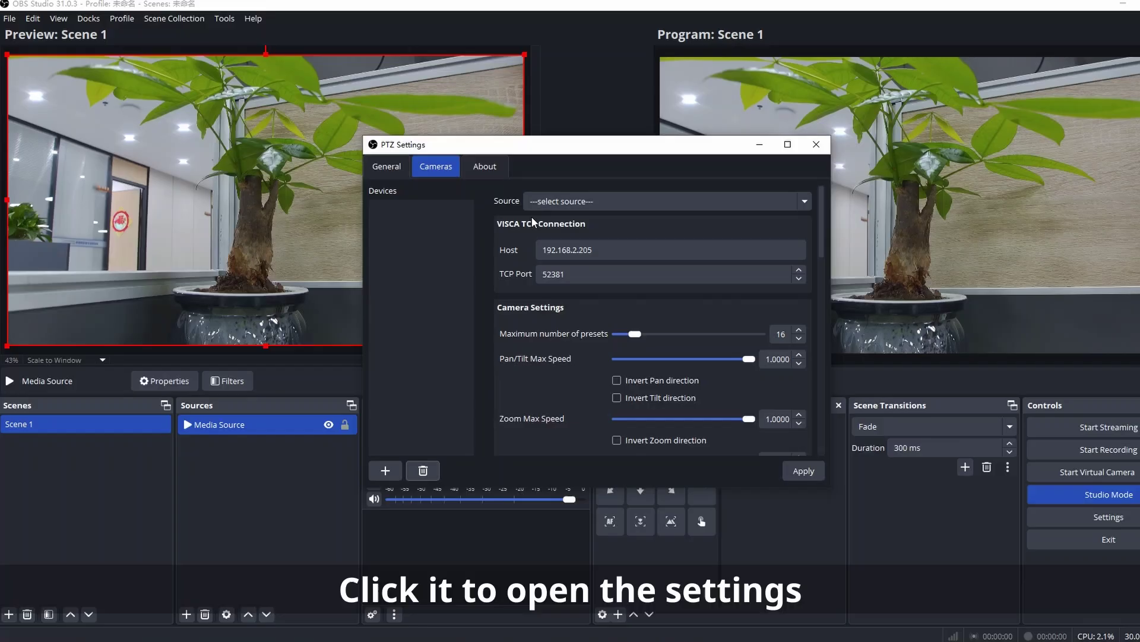
{"action": "left_click", "coordinate": [385, 471]}
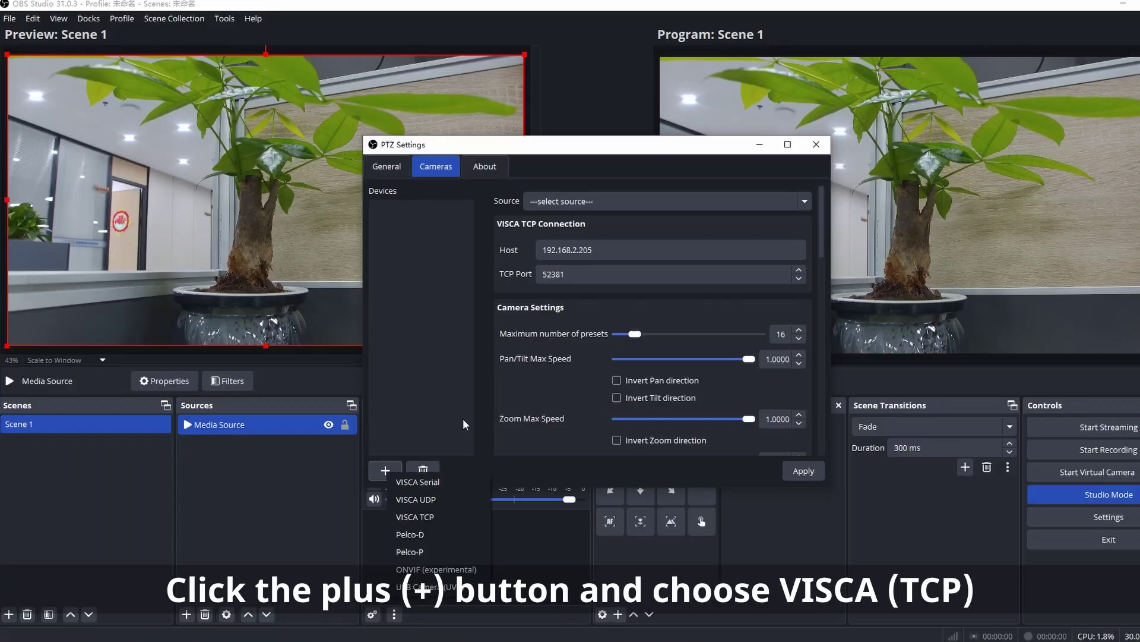
{"action": "left_click", "coordinate": [441, 518]}
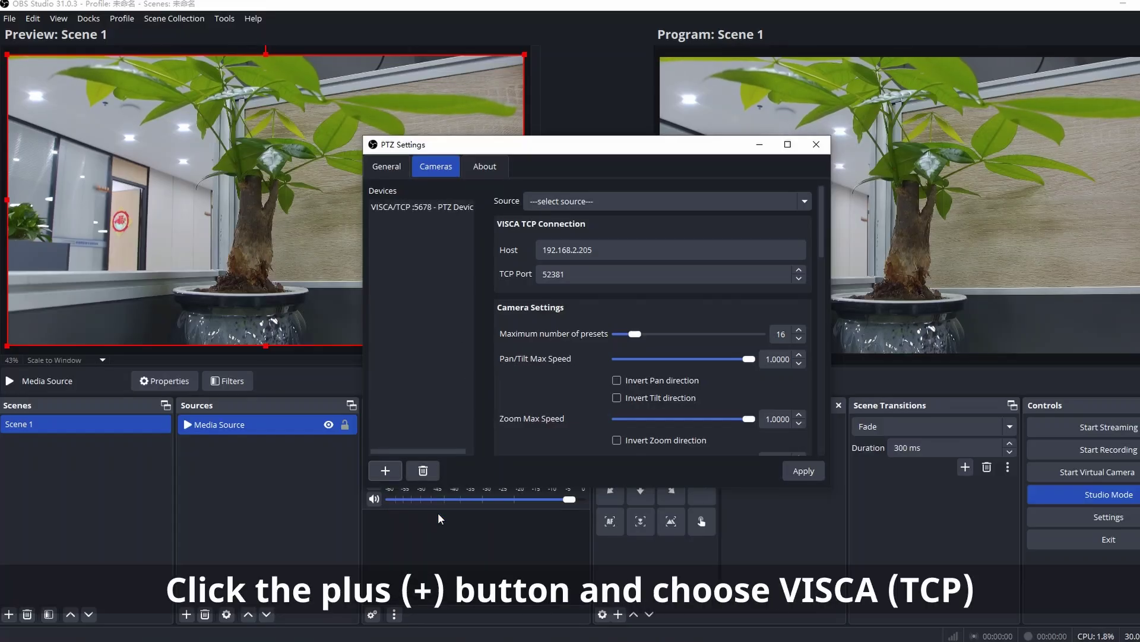
{"action": "left_click", "coordinate": [448, 204]}
Set the camera host to 192.168.2.205 and TCP port 52381, then apply.
{"action": "left_click", "coordinate": [586, 248]}
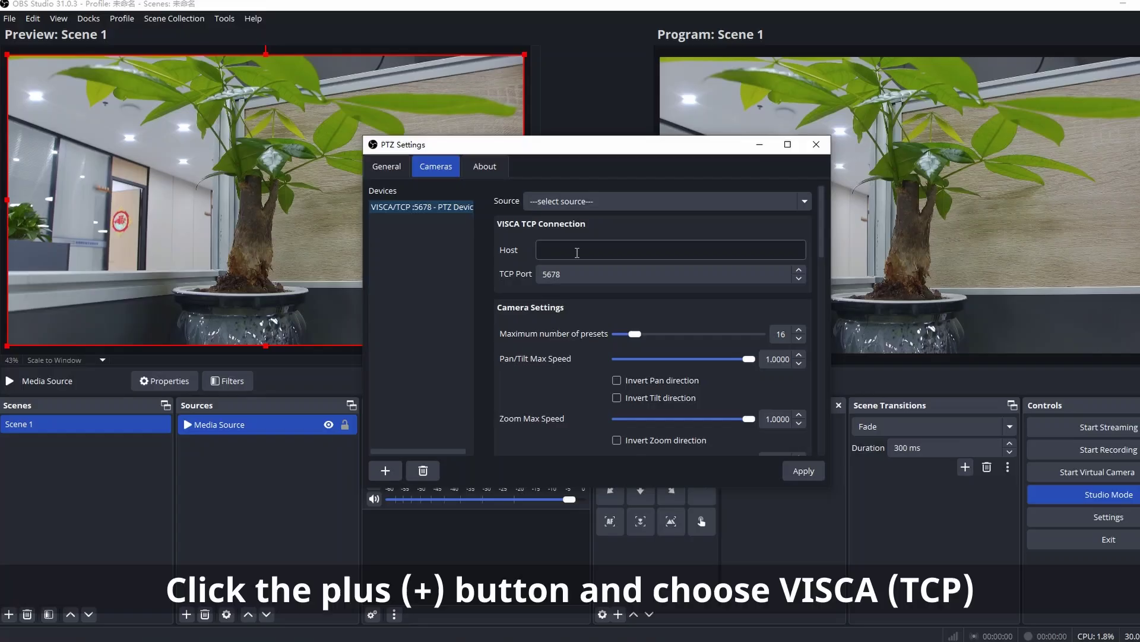
{"action": "type", "text": "192"}
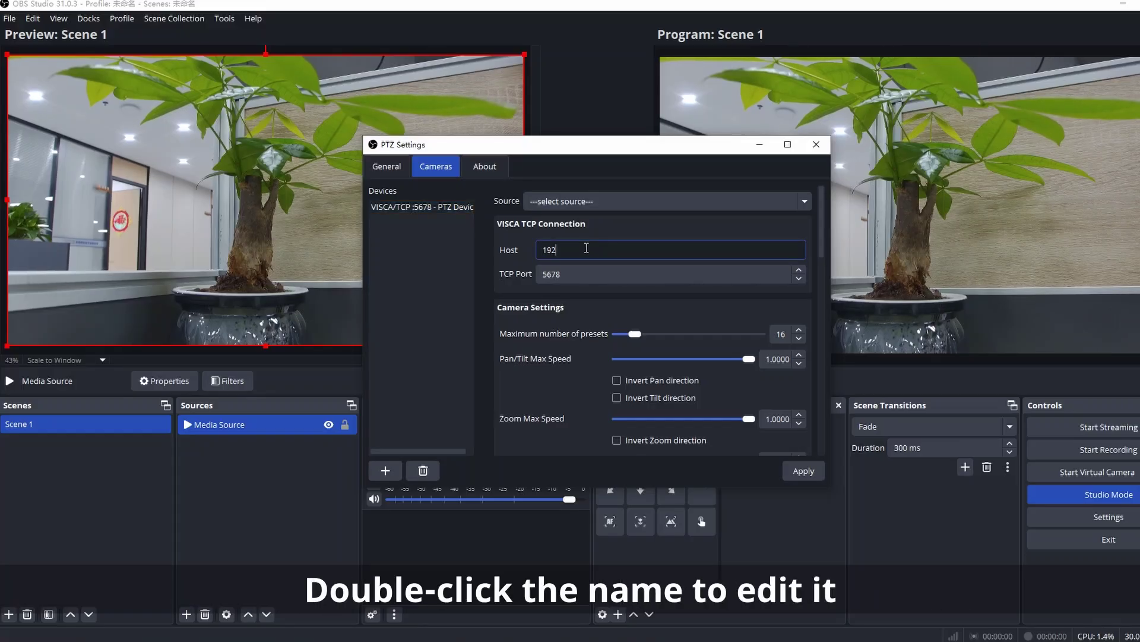
{"action": "type", "text": ".16"}
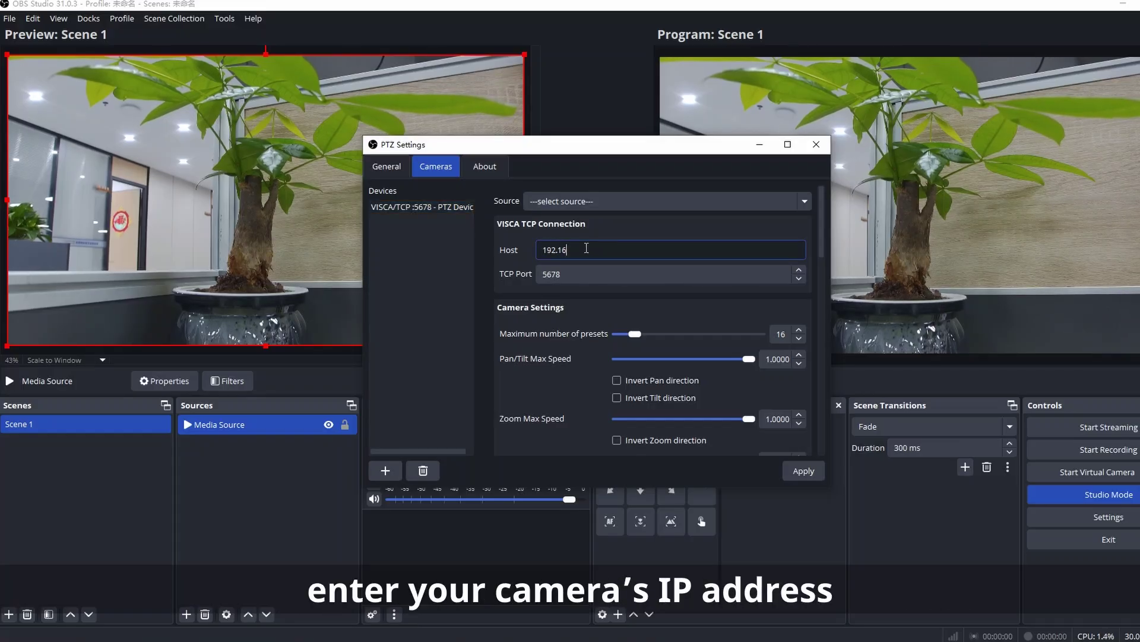
{"action": "type", "text": "8."}
{"action": "key", "text": "BackSpace"}
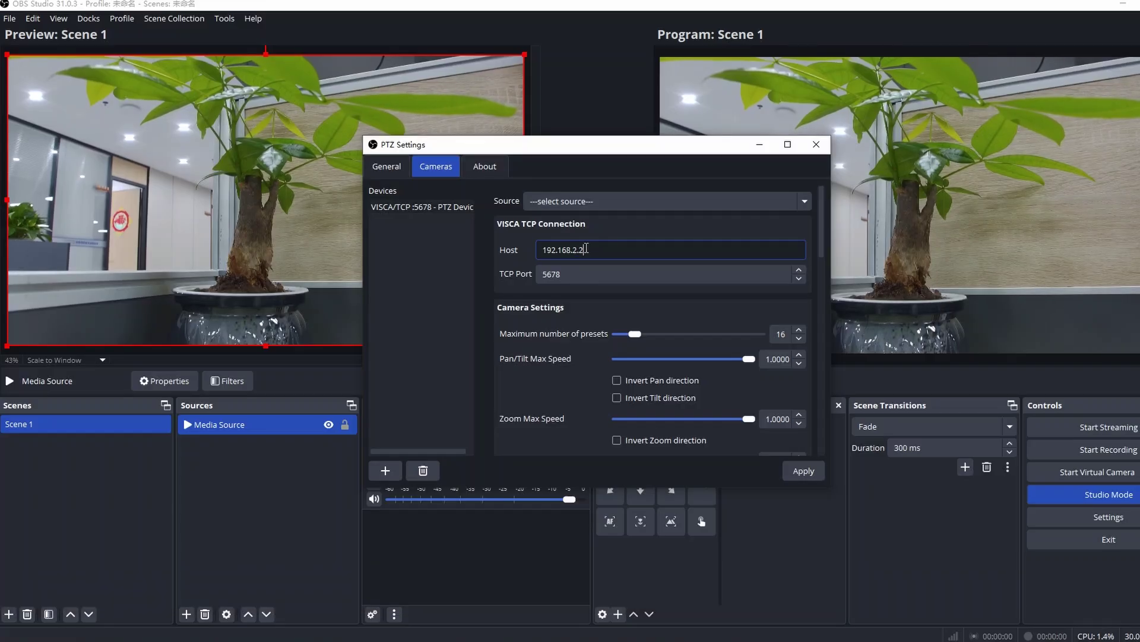
{"action": "key", "text": "Tab"}
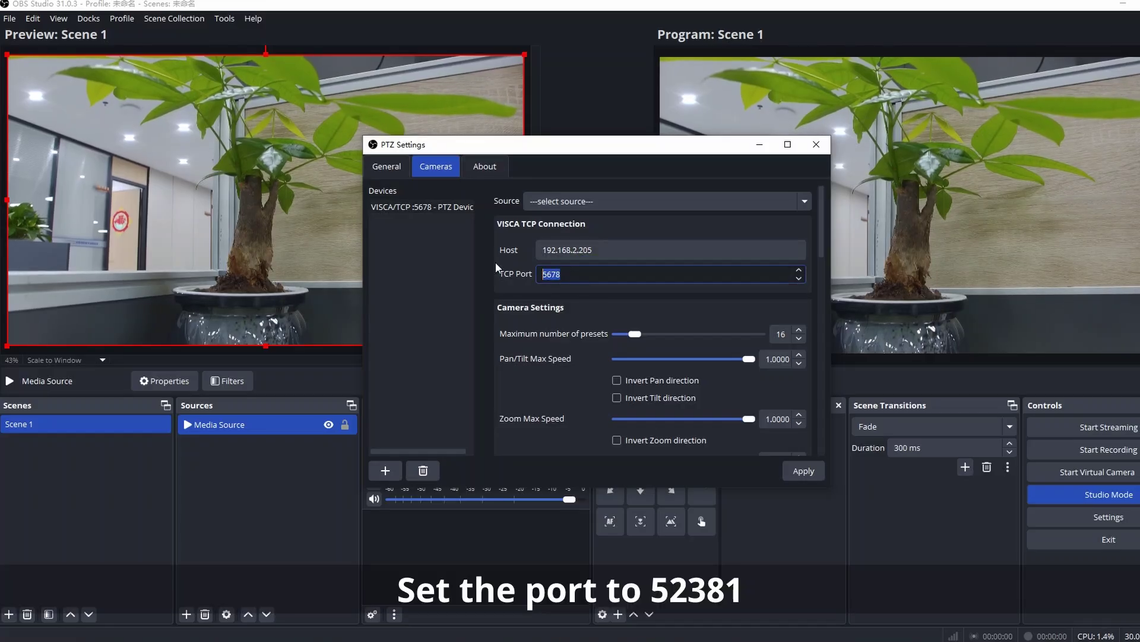
{"action": "type", "text": "5238"}
{"action": "type", "text": "1"}
{"action": "left_click", "coordinate": [797, 467]}
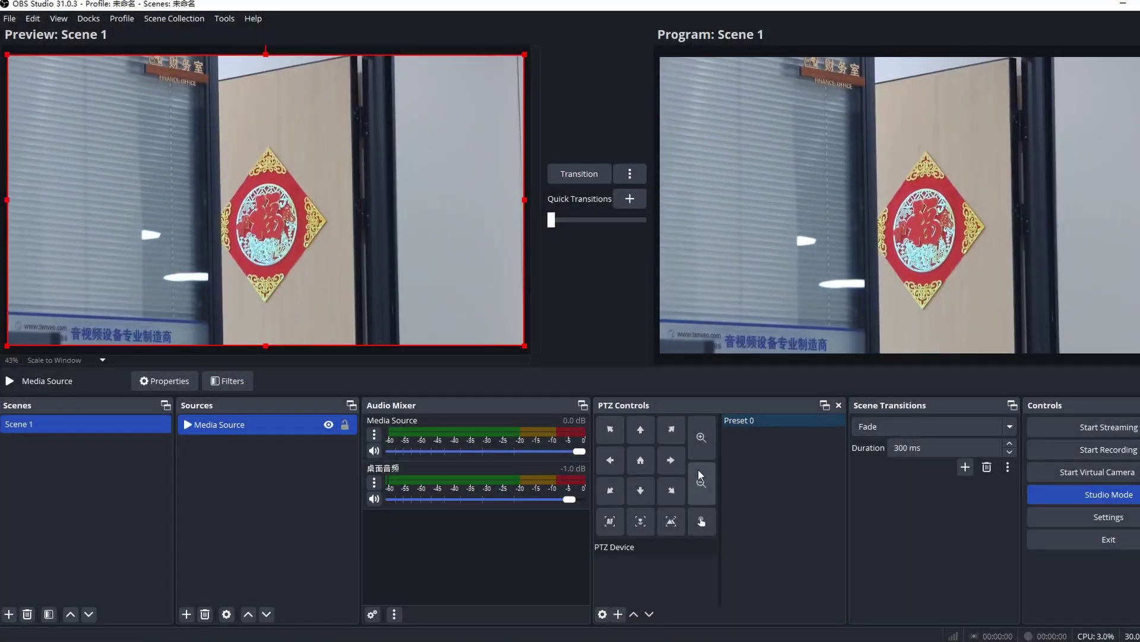
Frame the plant by panning right, tilting up, zooming out and enabling autofocus.
{"action": "left_click", "coordinate": [678, 457]}
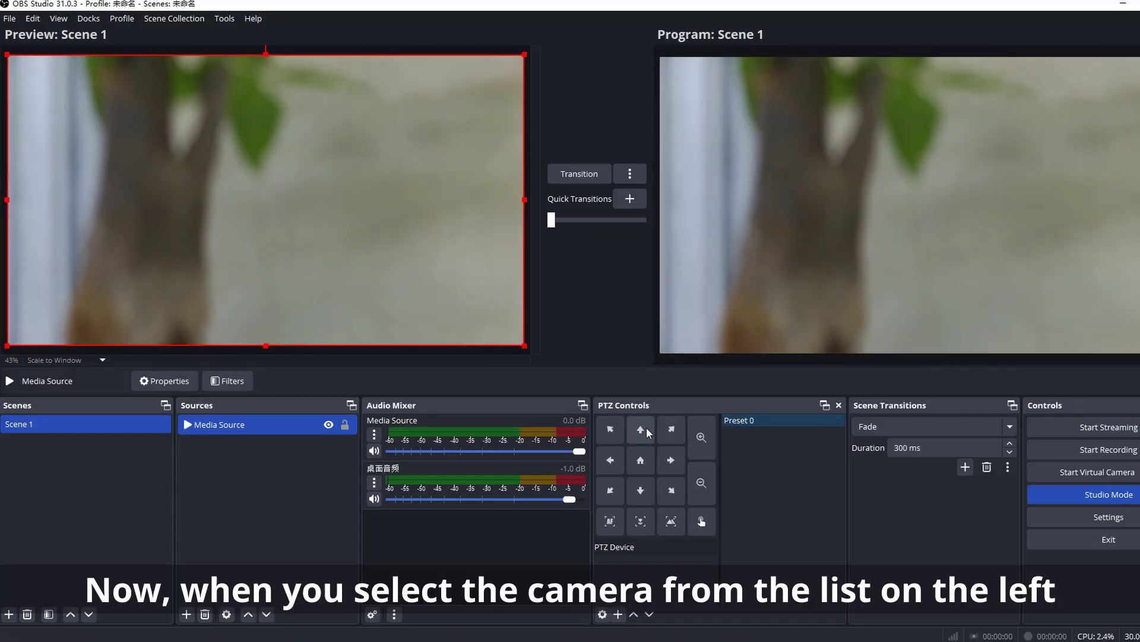
{"action": "left_click", "coordinate": [646, 426]}
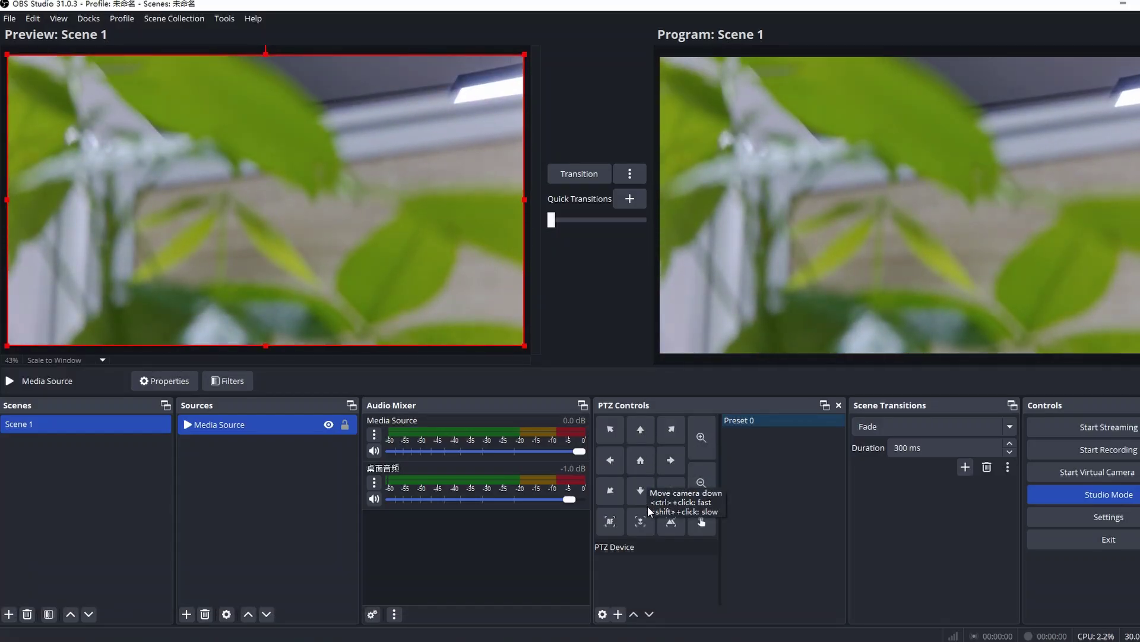
{"action": "left_click", "coordinate": [707, 478]}
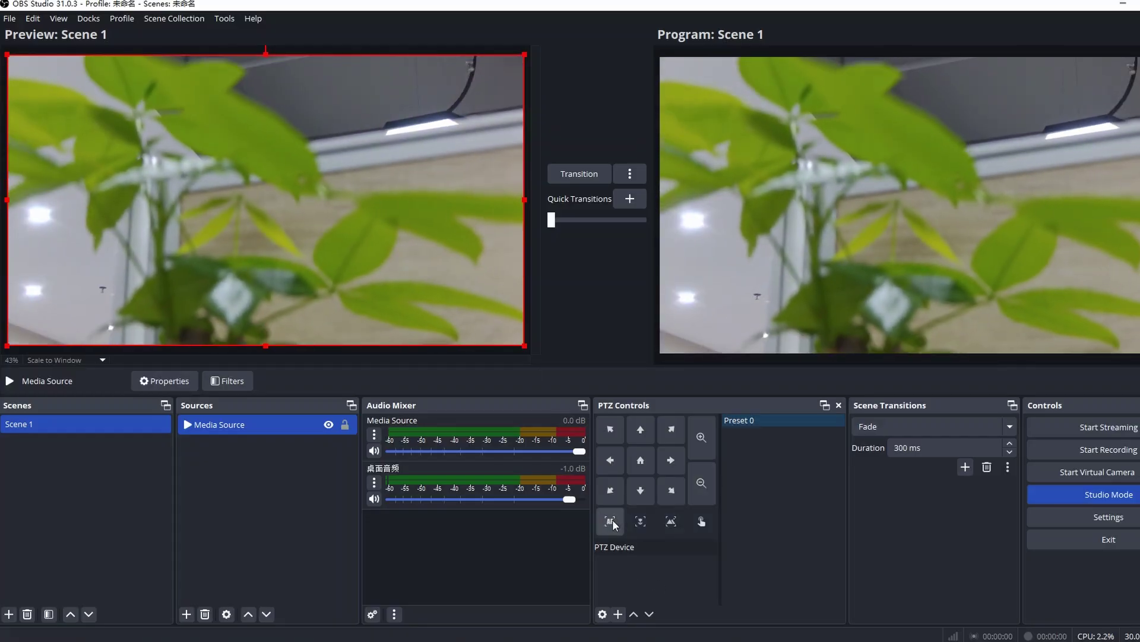
{"action": "left_click", "coordinate": [612, 521]}
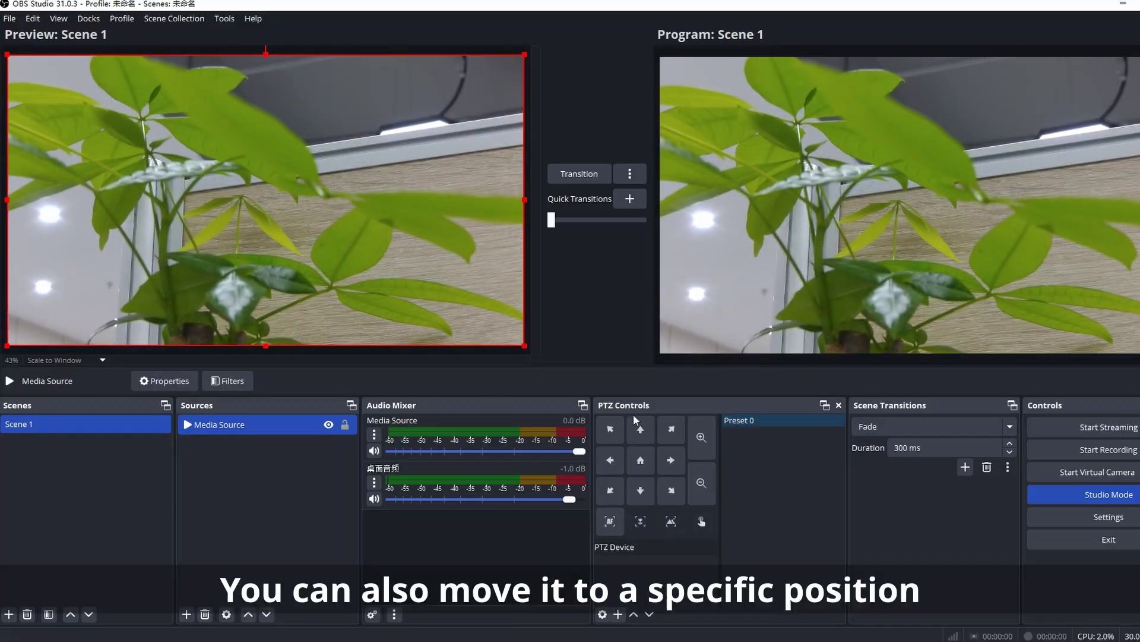
Save this framing as new Preset 1, then recall Presets 0 and 1.
{"action": "left_click", "coordinate": [618, 614]}
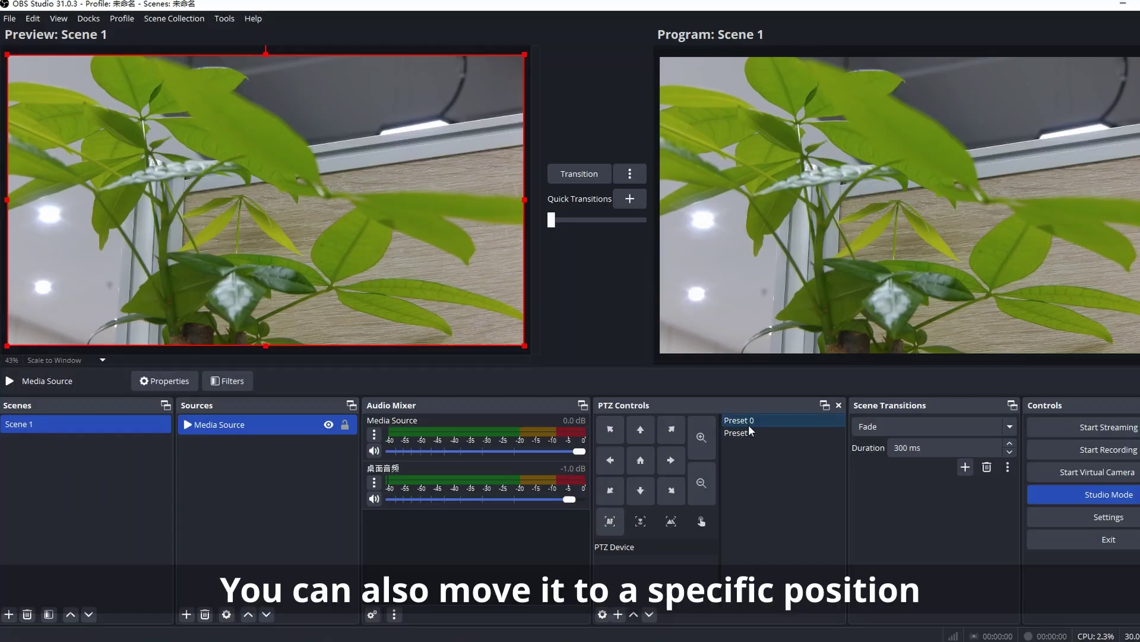
{"action": "right_click", "coordinate": [747, 433]}
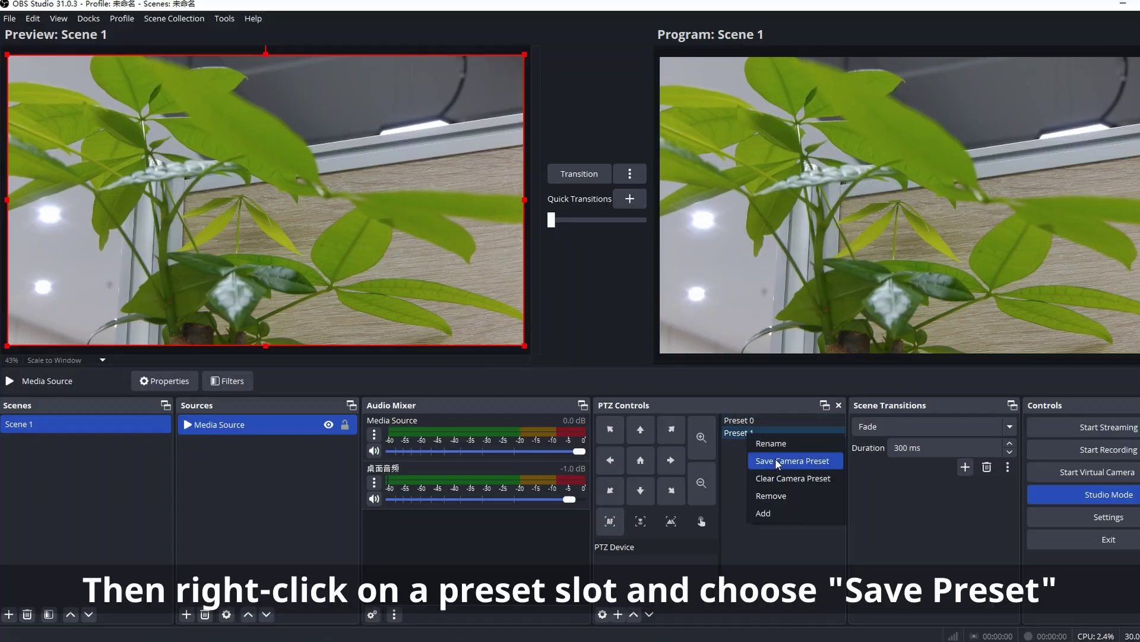
{"action": "left_click", "coordinate": [777, 461]}
{"action": "left_click", "coordinate": [750, 422]}
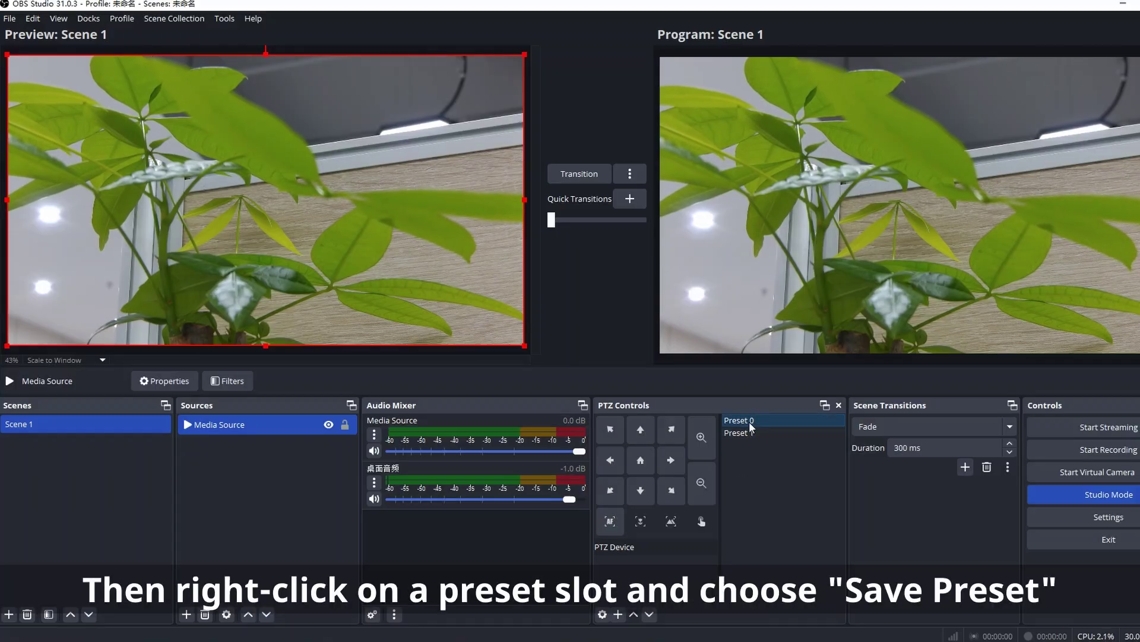
{"action": "double_click", "coordinate": [749, 422]}
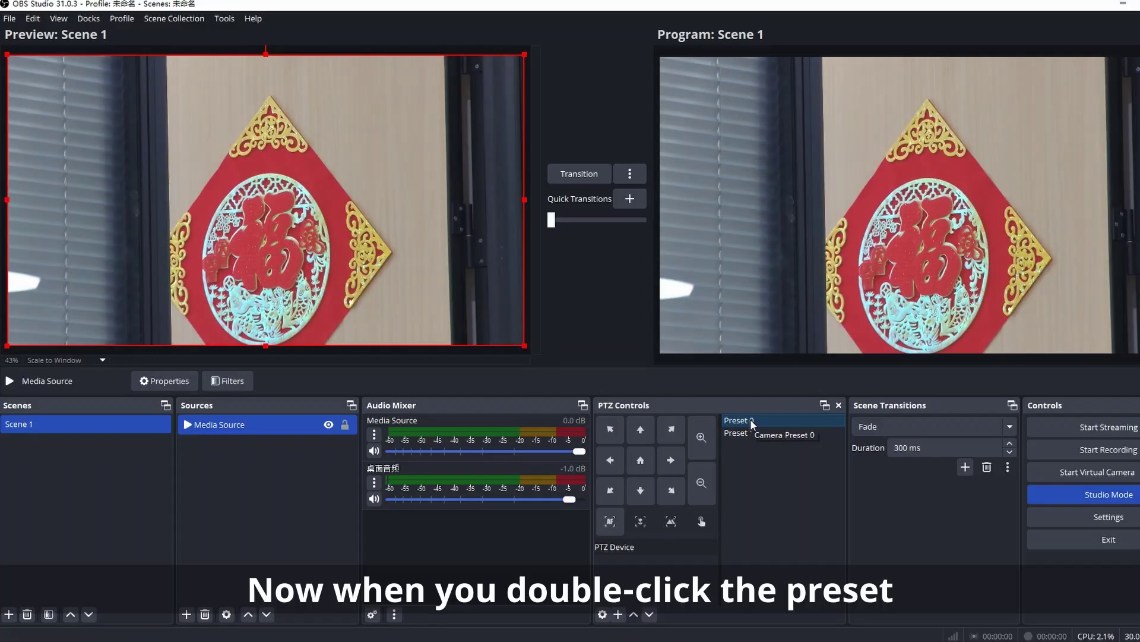
{"action": "double_click", "coordinate": [743, 430]}
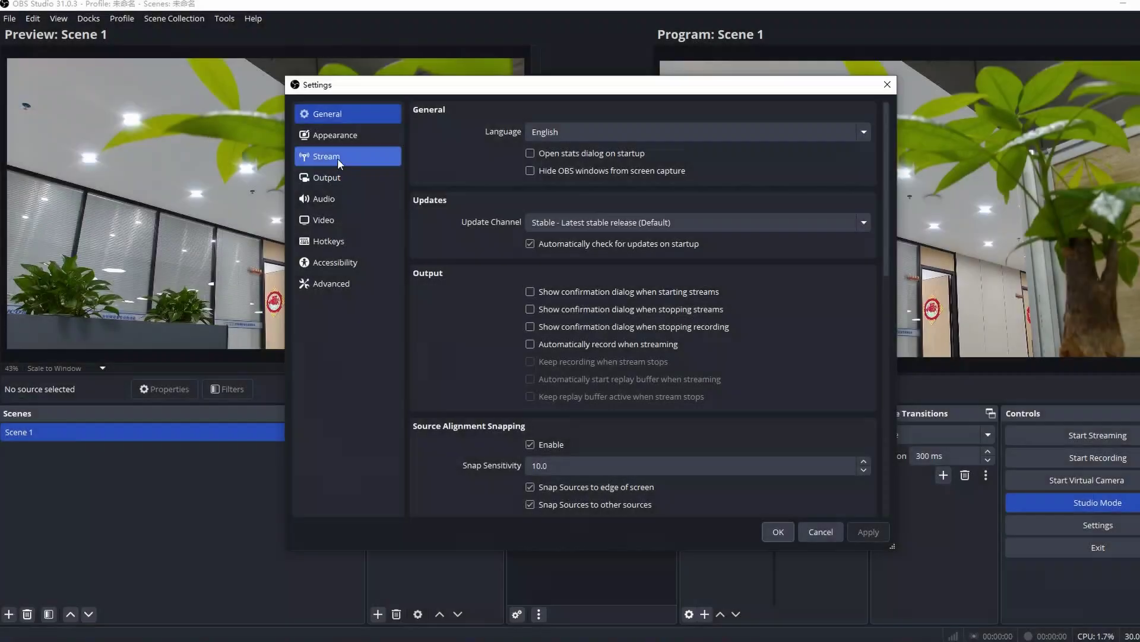
Set the stream service to YouTube - RTMPS, connect the account, and confirm settings.
{"action": "left_click", "coordinate": [337, 158]}
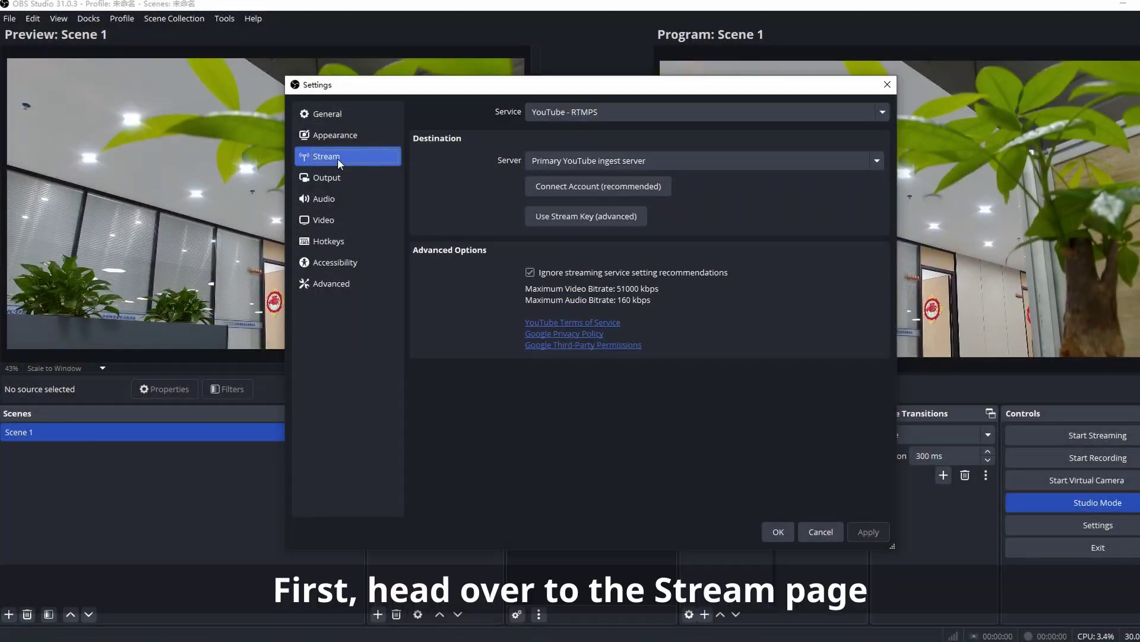
{"action": "left_click", "coordinate": [590, 112]}
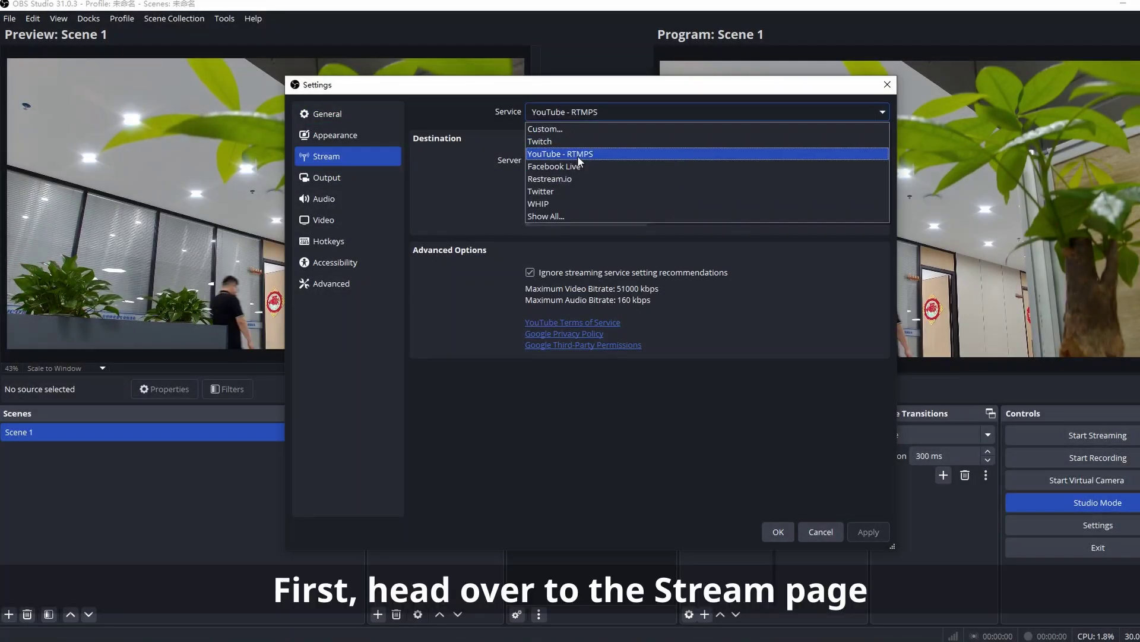
{"action": "left_click", "coordinate": [577, 156]}
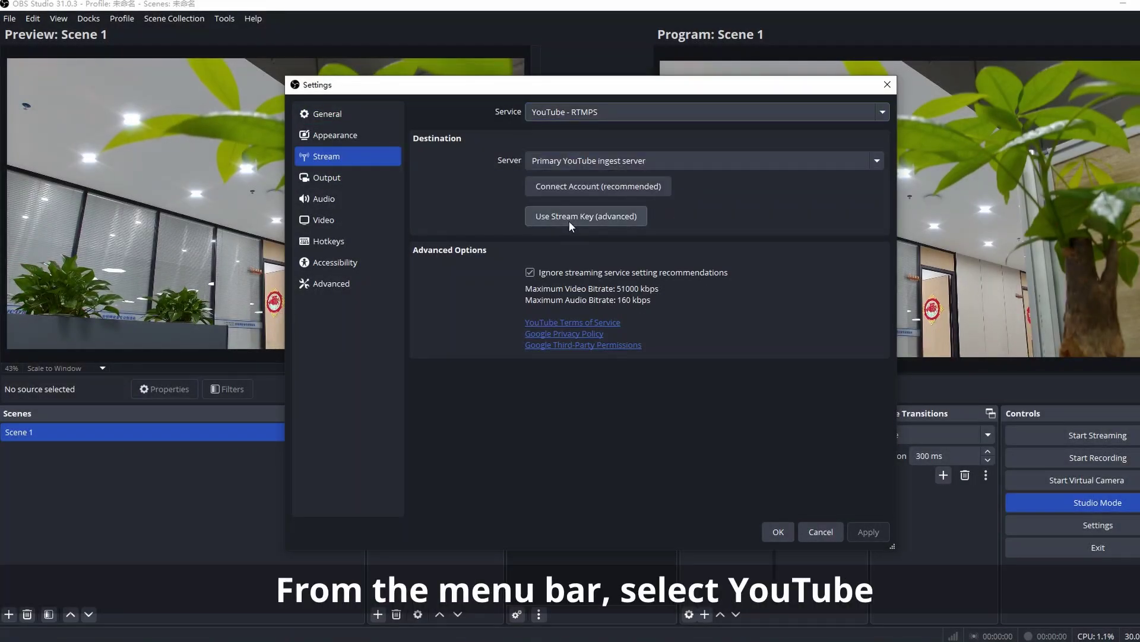
{"action": "left_click", "coordinate": [563, 189]}
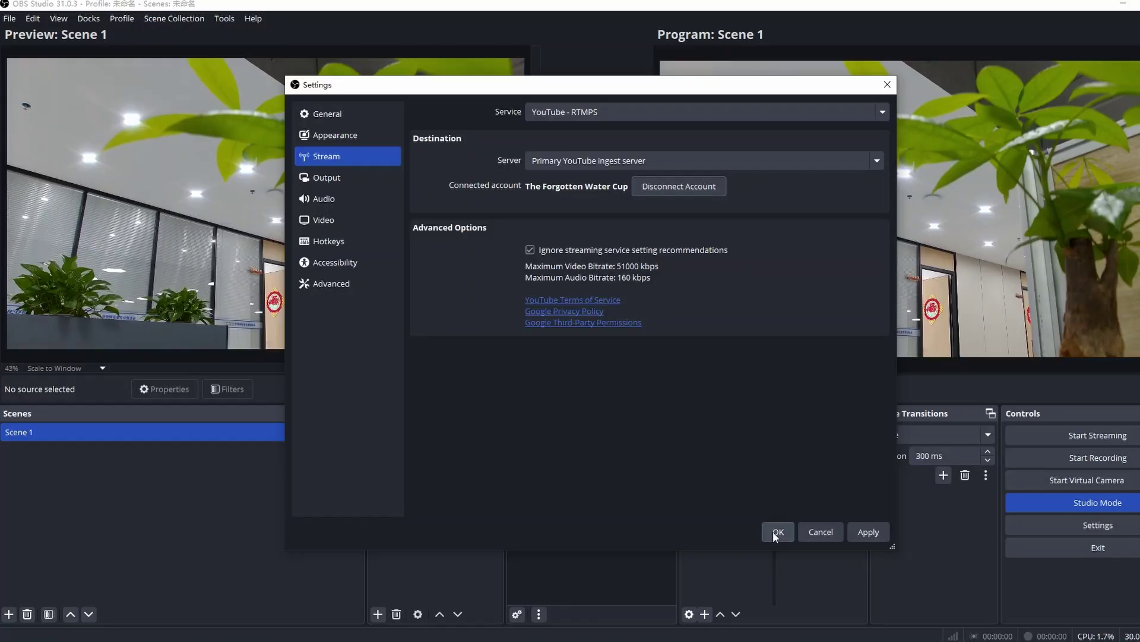
{"action": "left_click", "coordinate": [775, 534]}
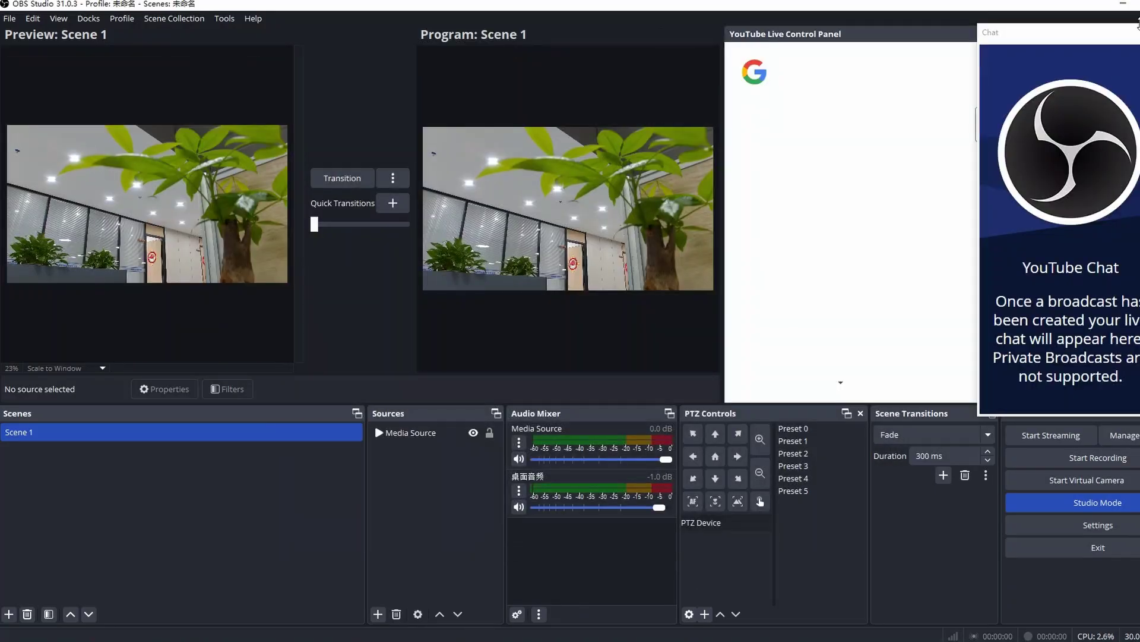
Close the YouTube chat dock and begin signing in to Google.
{"action": "left_click", "coordinate": [1137, 23]}
{"action": "left_click", "coordinate": [723, 350]}
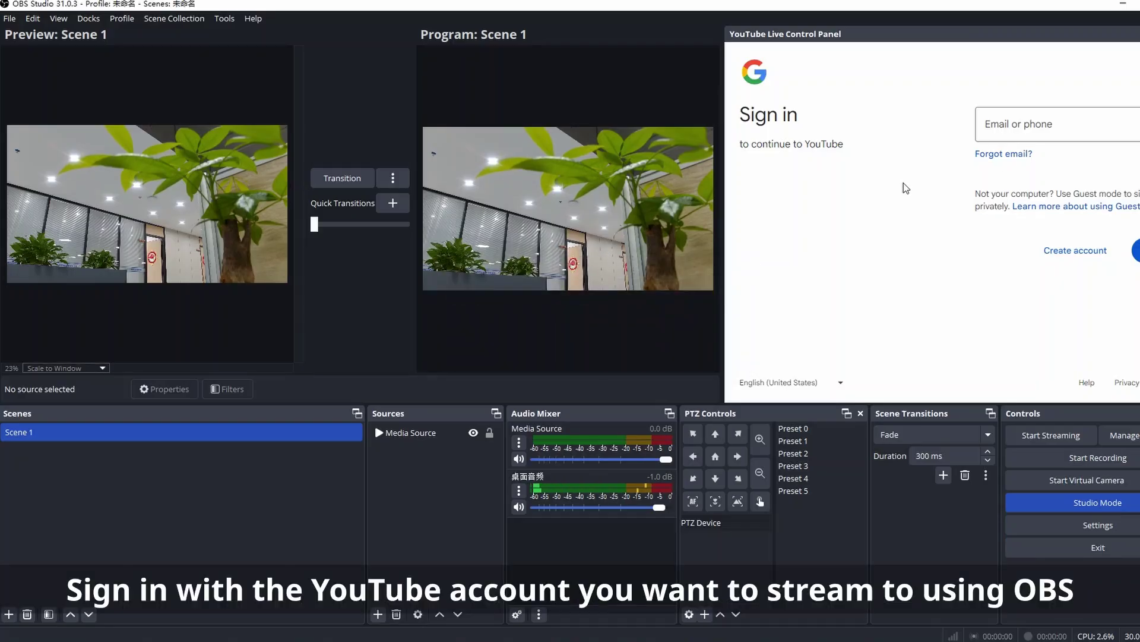
{"action": "left_click", "coordinate": [1044, 129]}
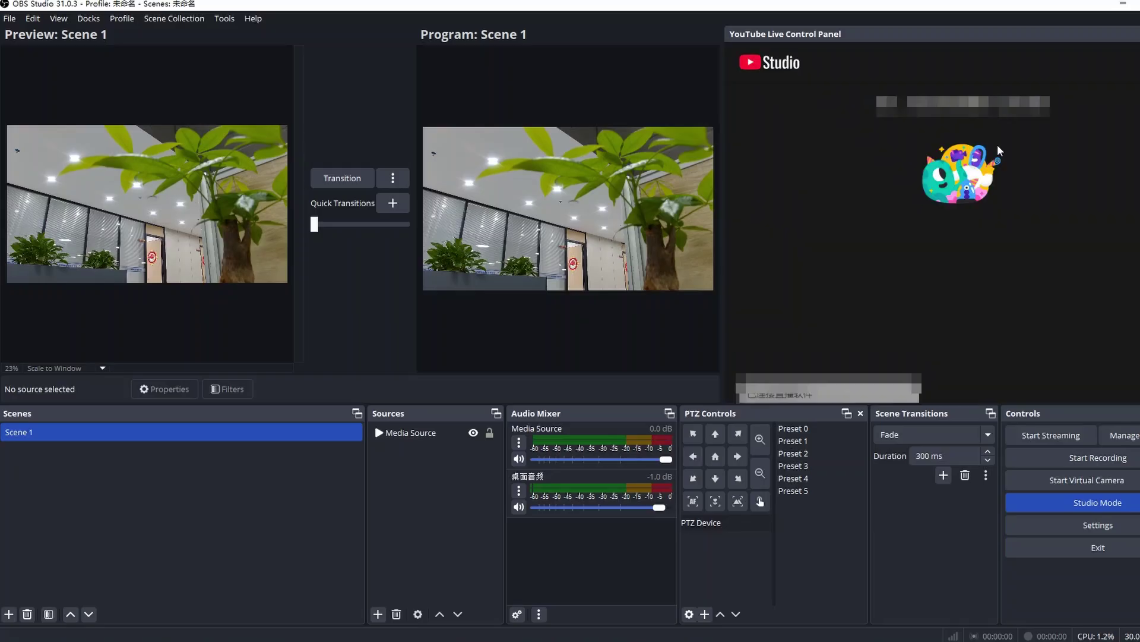
Create the YouTube broadcast 'My Broadcast' via Manage Broadcast and start streaming.
{"action": "left_click", "coordinate": [1051, 435]}
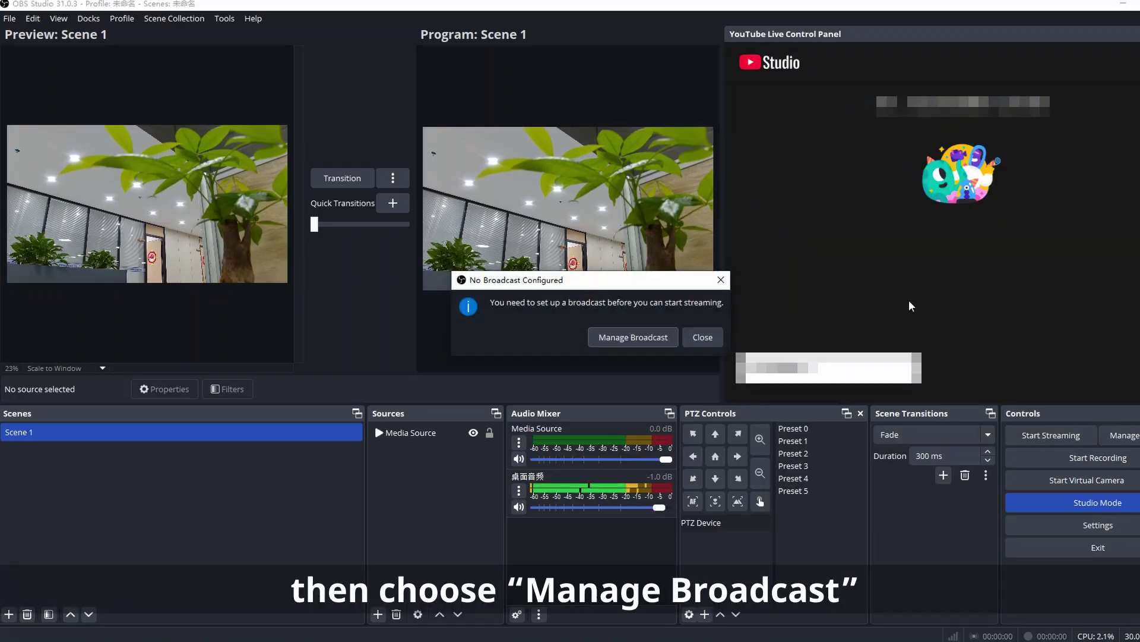
{"action": "left_click", "coordinate": [636, 337]}
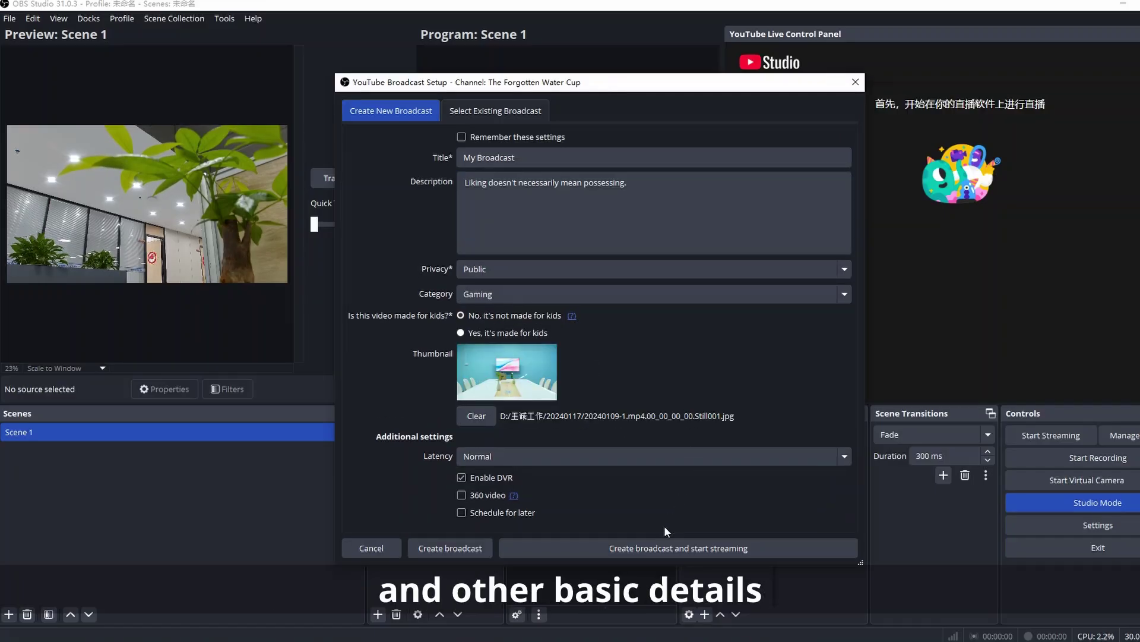
{"action": "left_click", "coordinate": [658, 551]}
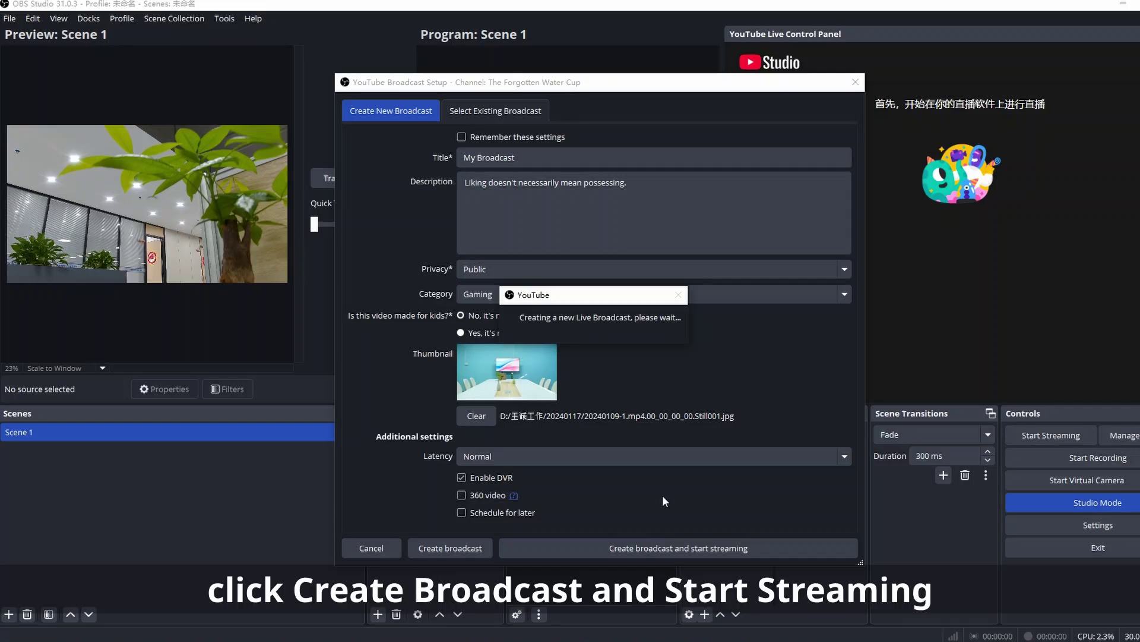